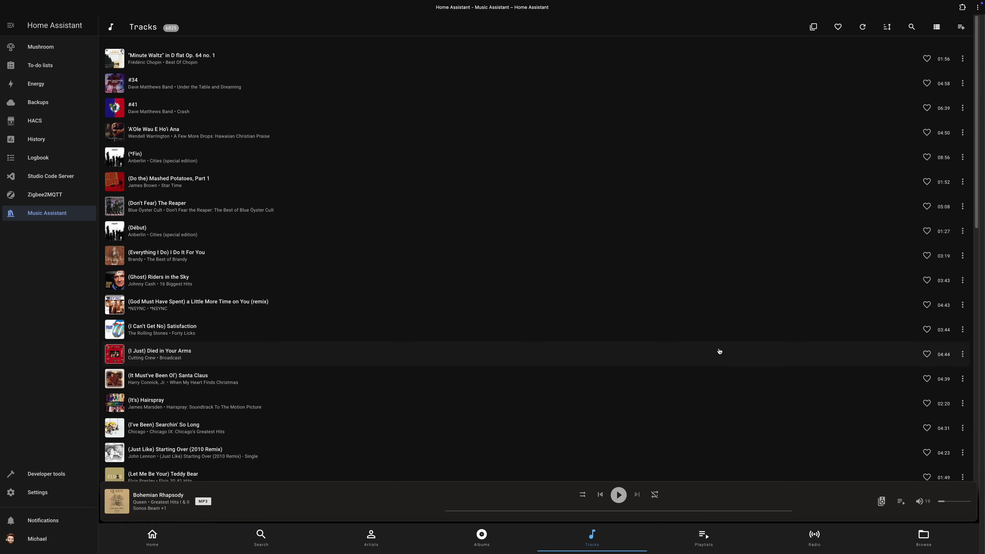
scroll(719, 350, "down", 8)
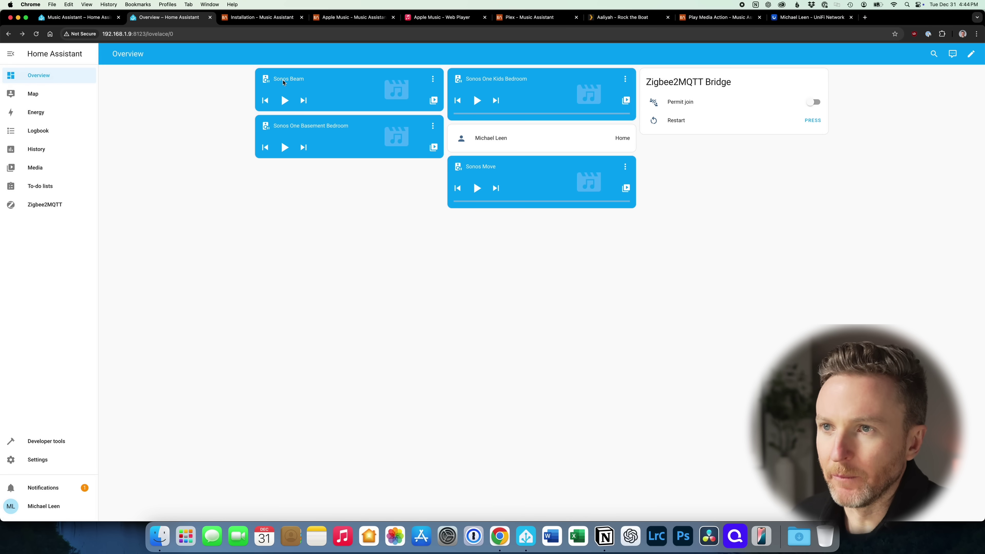
Follow the Music Assistant documentation's add-on link to Home Assistant and install the Music Assistant Server add-on.
left_click(262, 18)
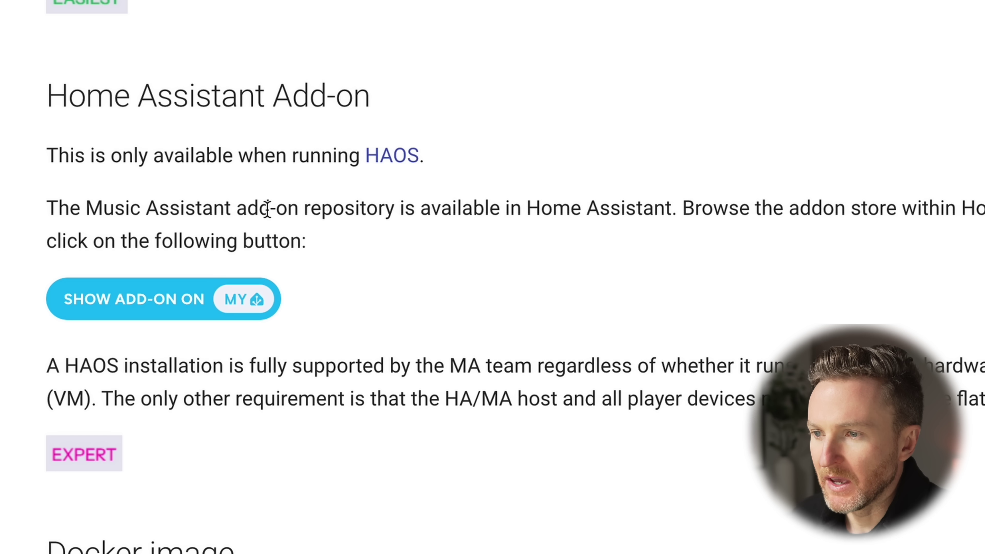
left_click(202, 305)
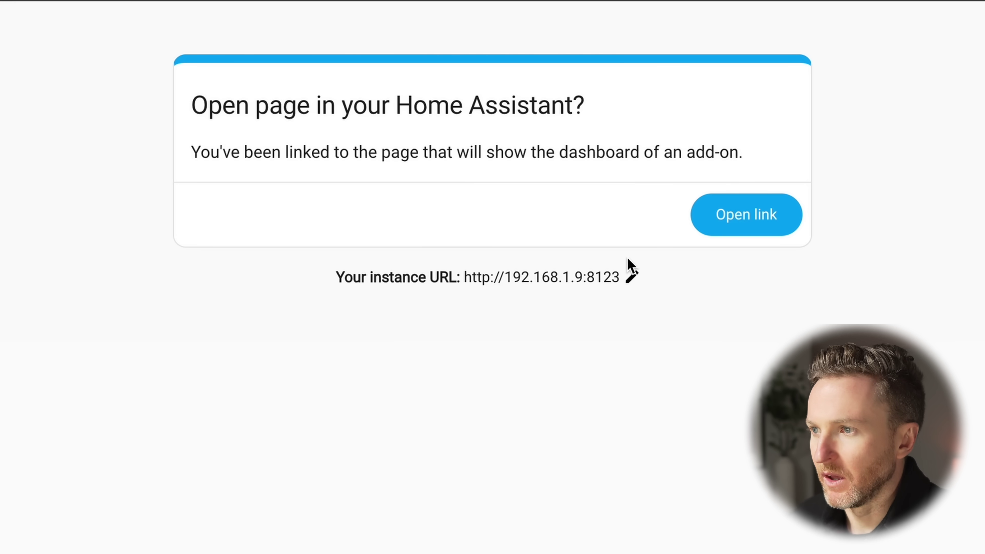
left_click(729, 231)
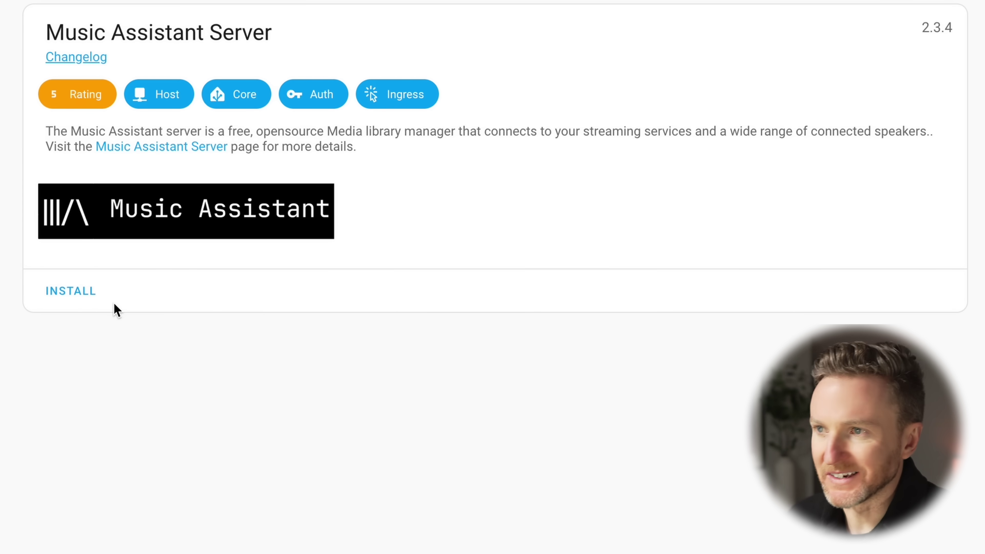
left_click(66, 295)
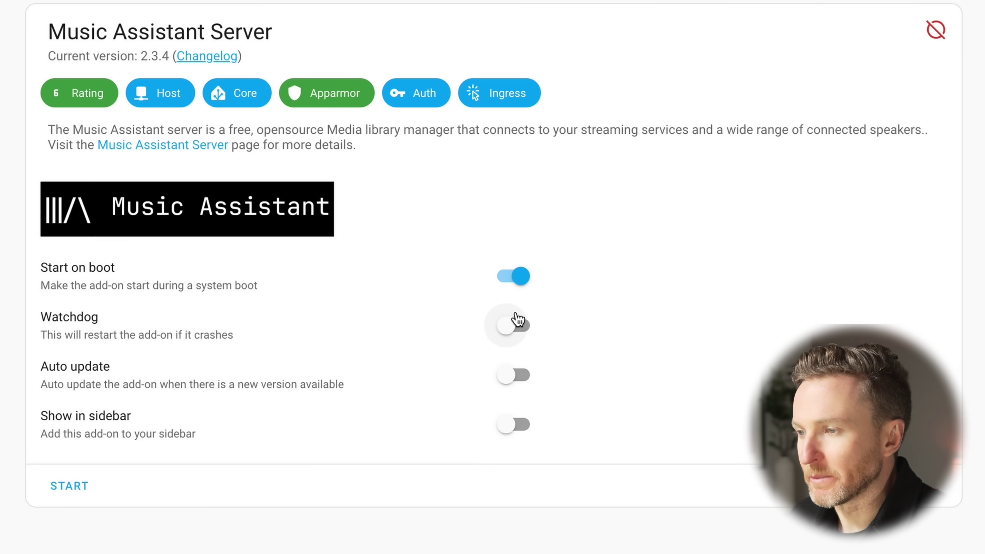
Enable Watchdog, Auto update and Show in sidebar for the Music Assistant Server add-on, and start it.
left_click(518, 322)
left_click(514, 375)
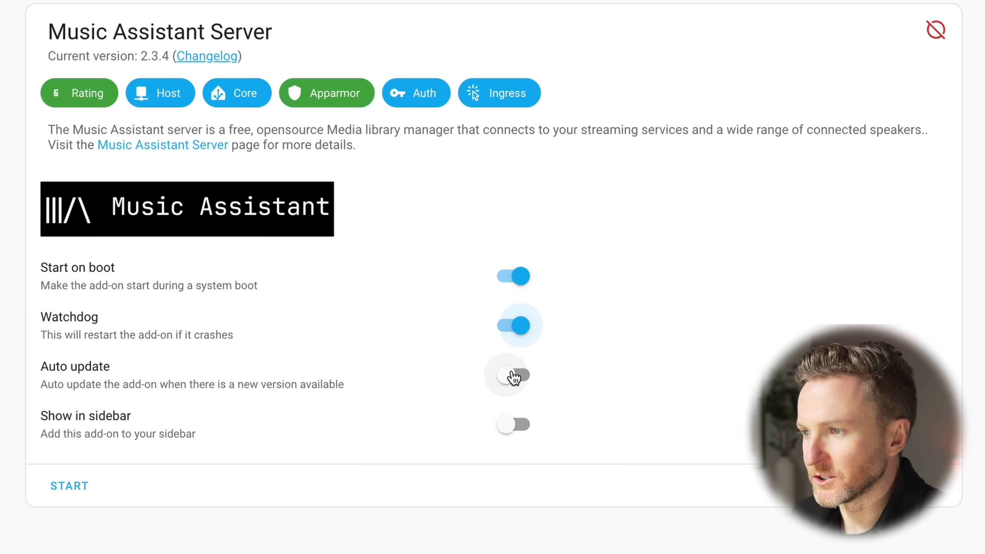
left_click(516, 426)
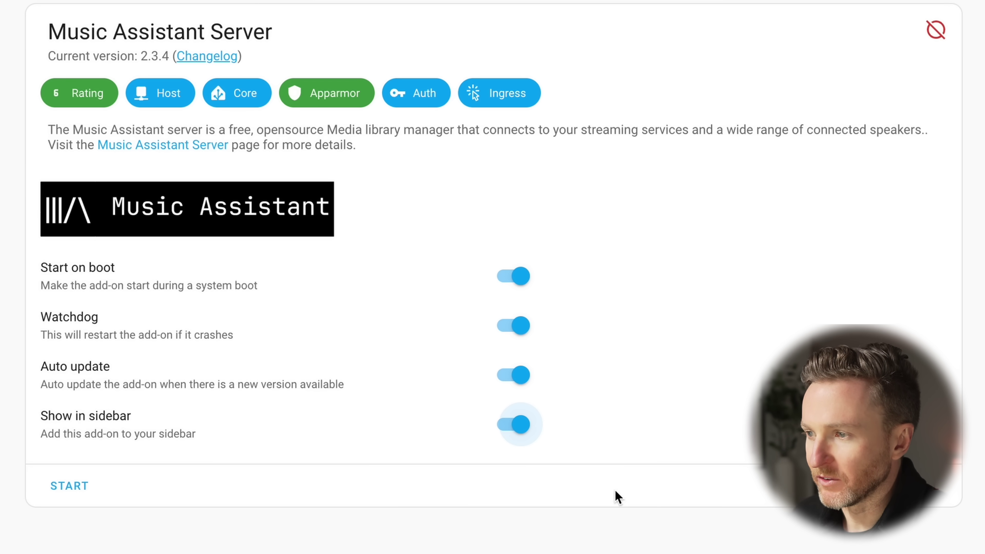
left_click(72, 491)
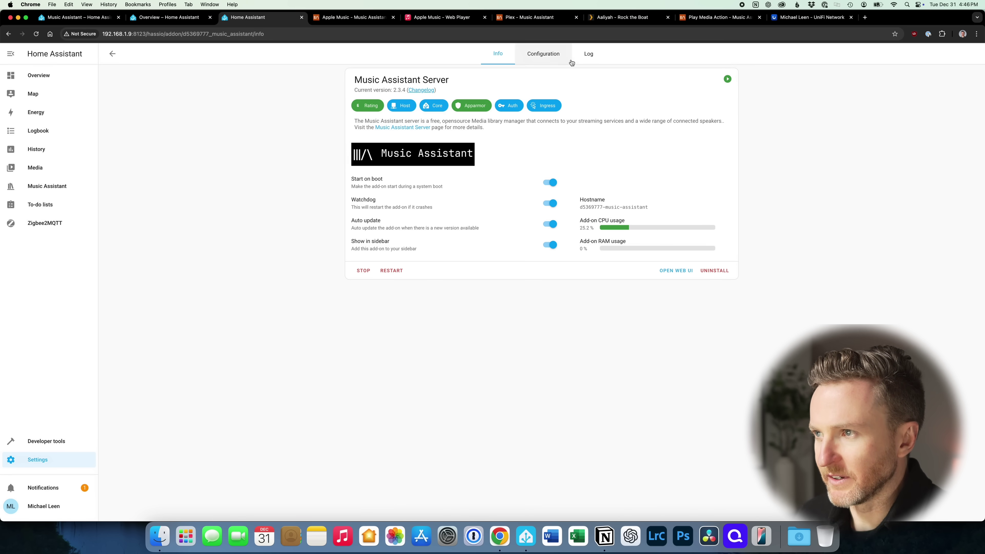
Check the Music Assistant Server add-on's log and configuration options, and return to its info page.
left_click(584, 58)
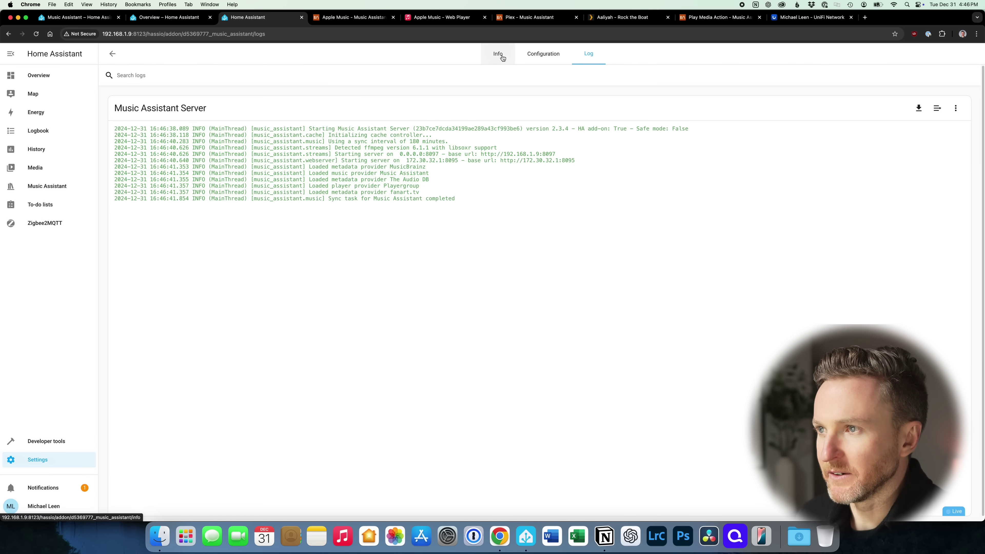
left_click(545, 56)
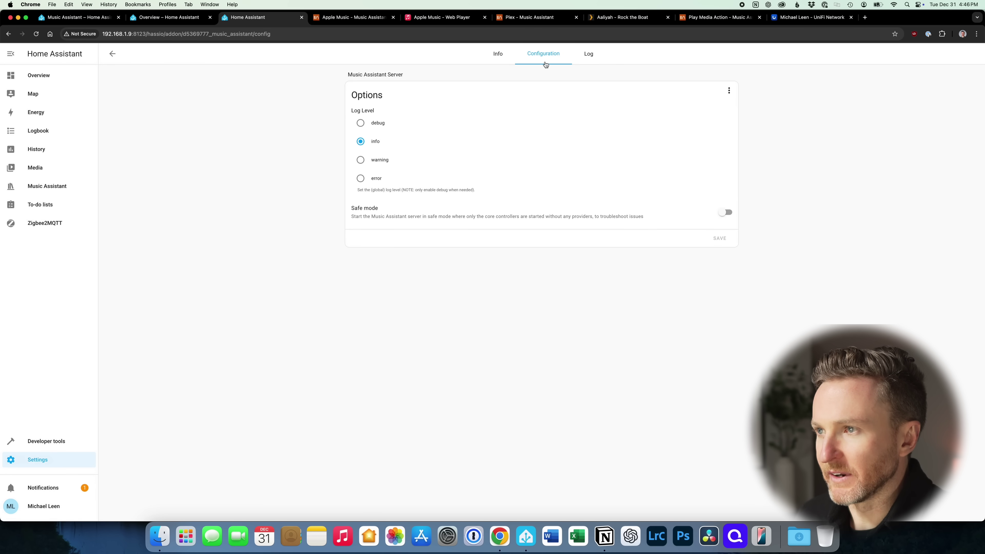
left_click(500, 55)
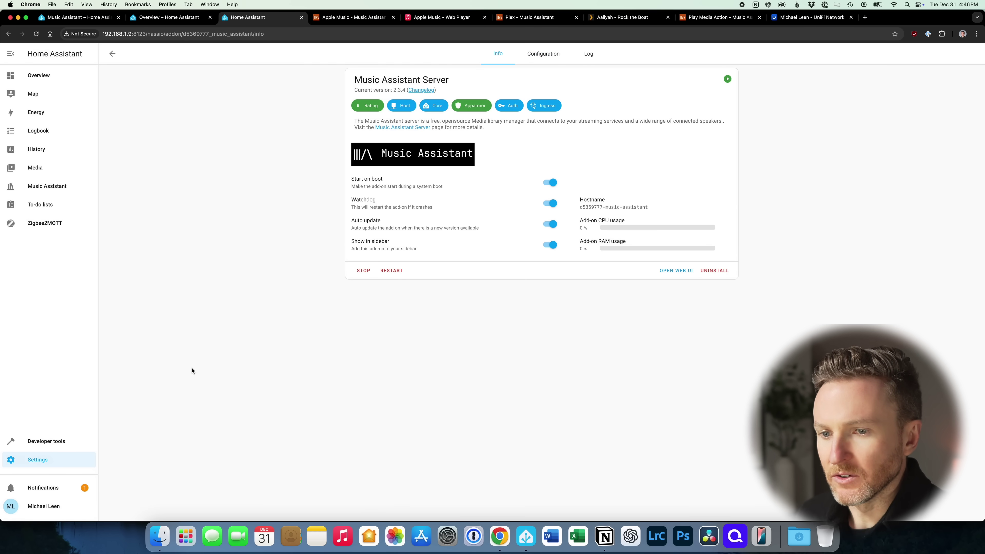
Add the discovered music_assistant integration to Home Assistant and open the Music Assistant interface.
left_click(72, 468)
left_click(490, 121)
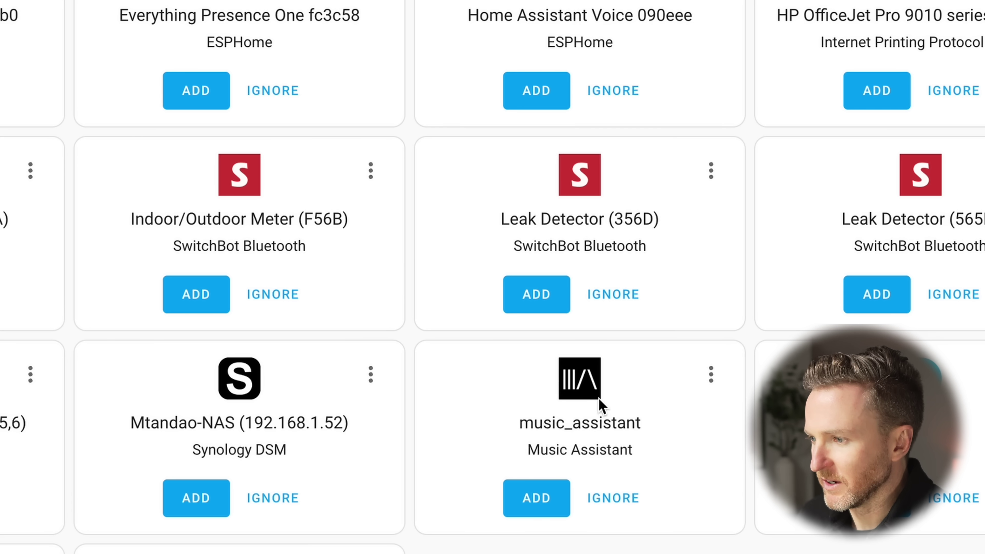
left_click(553, 505)
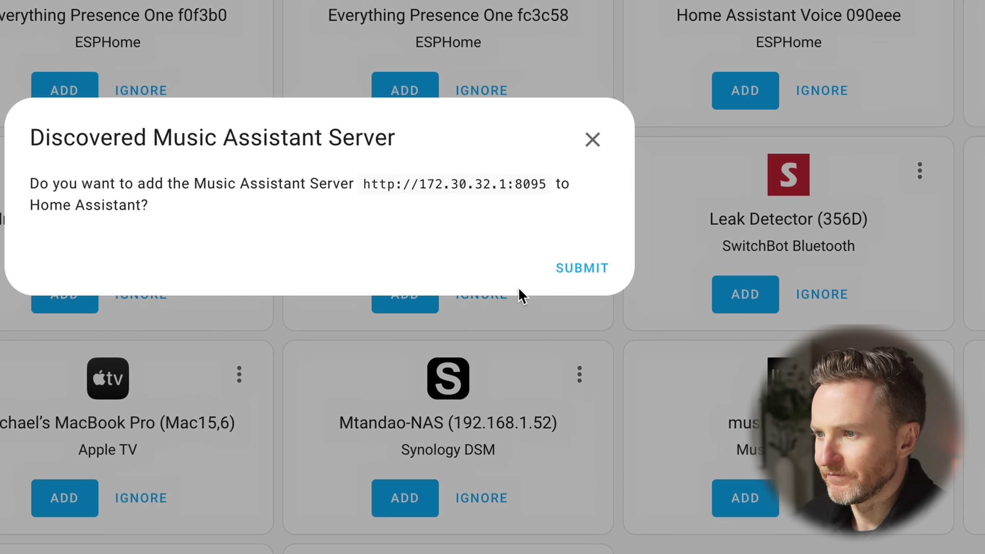
left_click(588, 274)
left_click(488, 251)
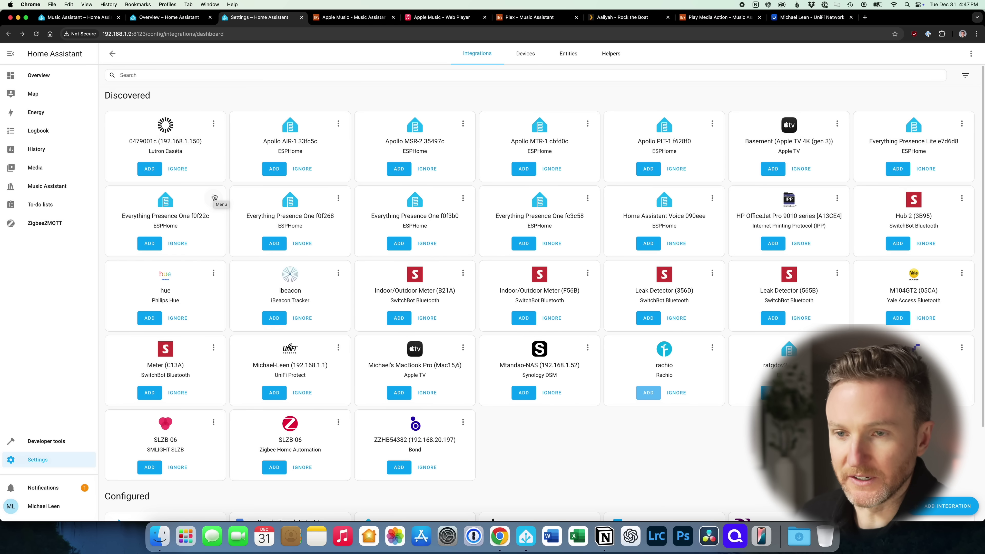
left_click(44, 187)
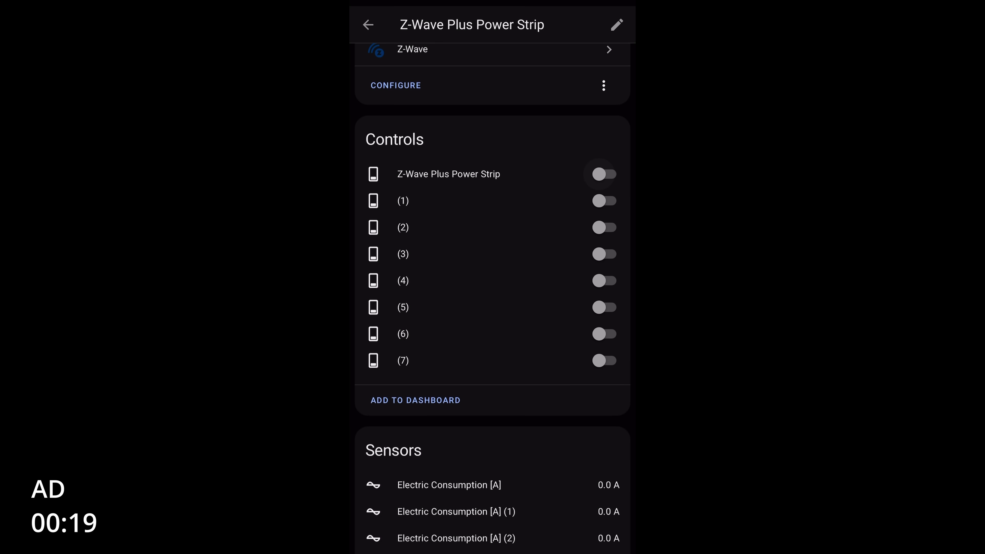
scroll(492, 272, "down", 7)
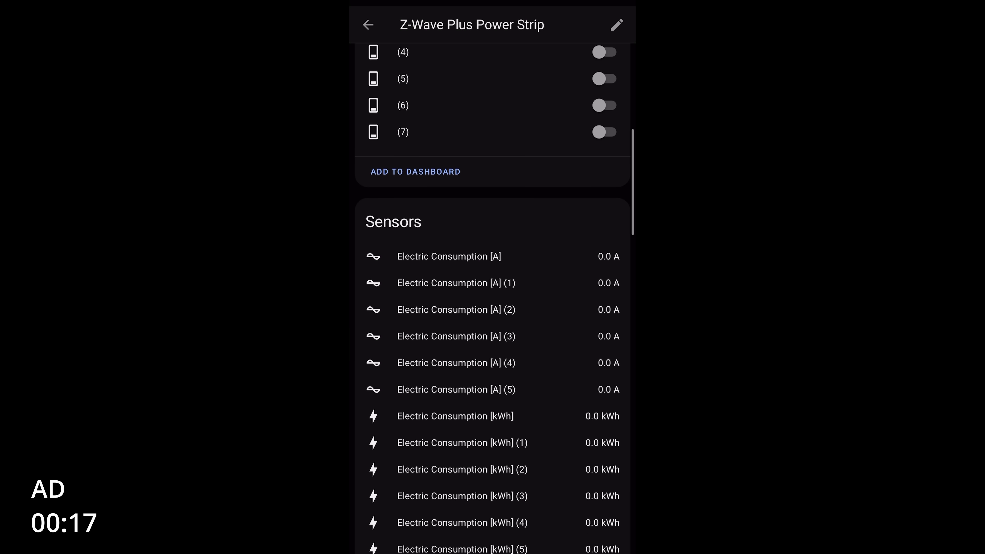
scroll(493, 271, "down", 13)
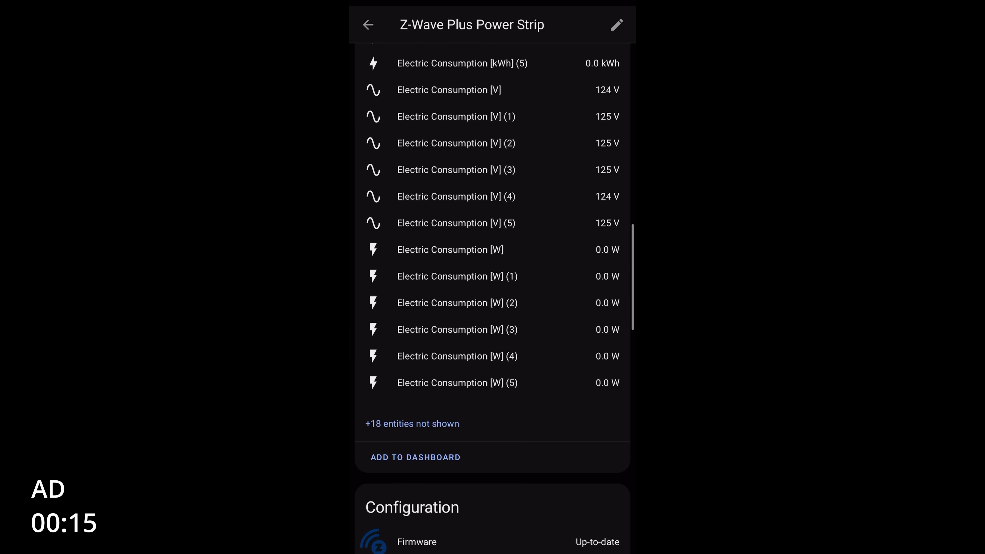
scroll(493, 272, "down", 9)
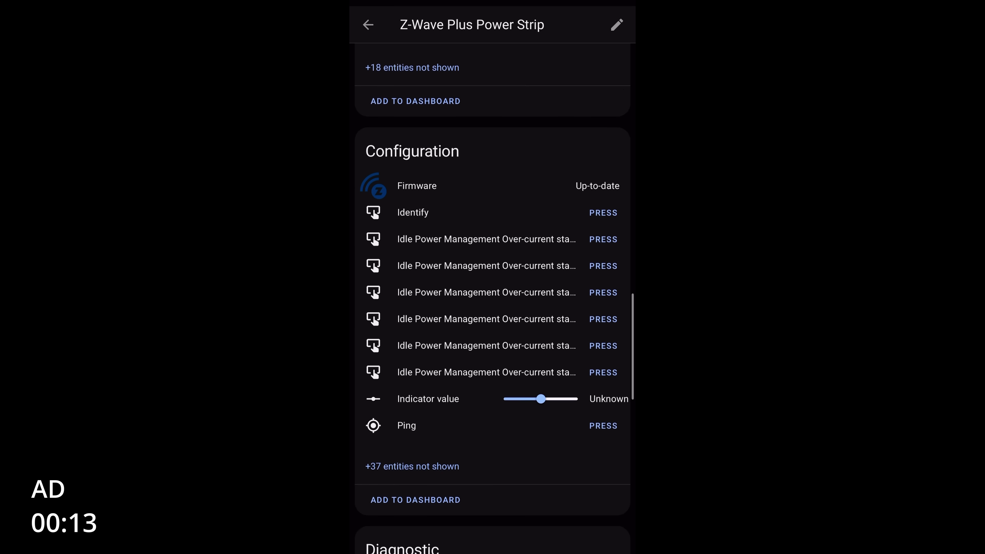
scroll(493, 271, "down", 5)
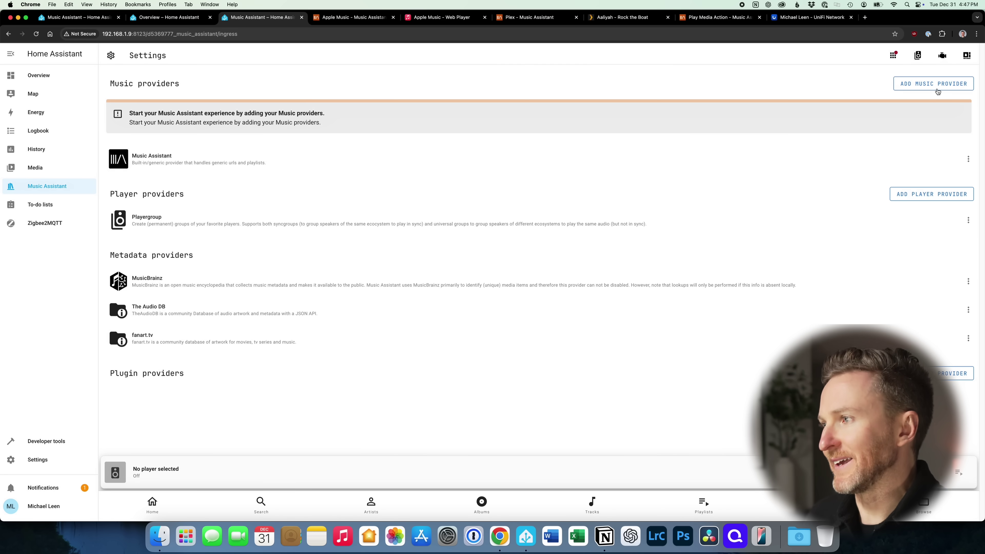
Begin setting up Apple Music as a new music provider in the Music Assistant settings.
left_click(939, 86)
left_click(905, 97)
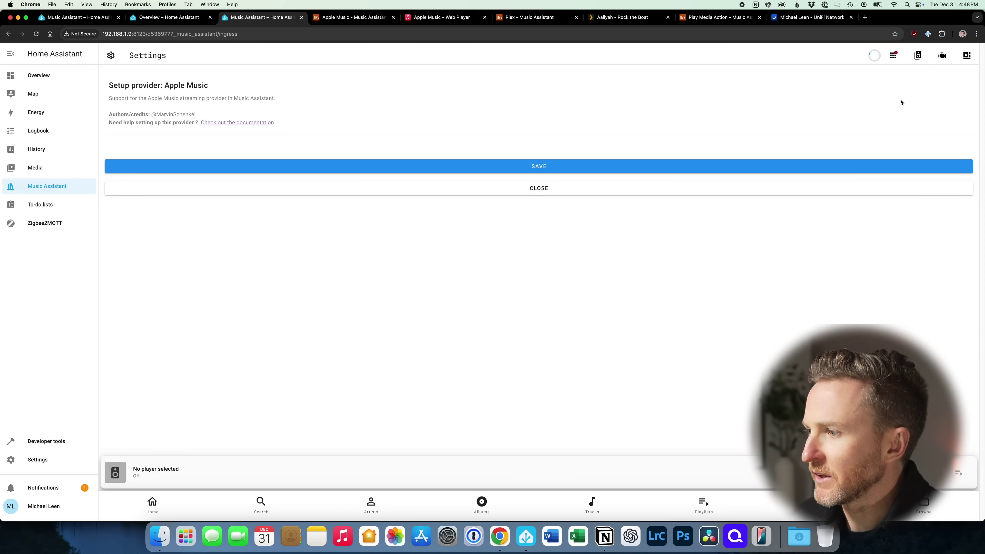
left_click(139, 200)
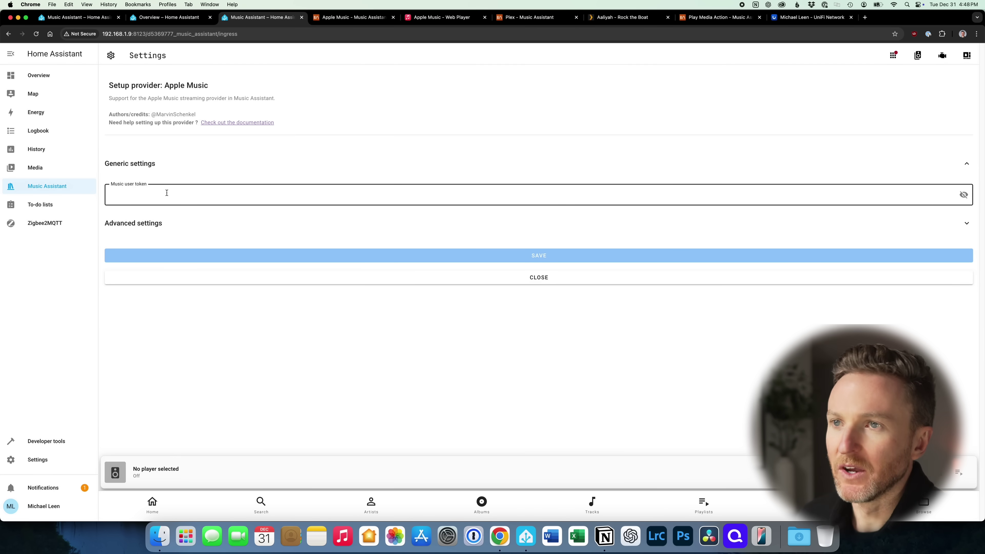
Open the developer tools on the Apple Music web player and copy the media-user-token cookie's value.
left_click(435, 18)
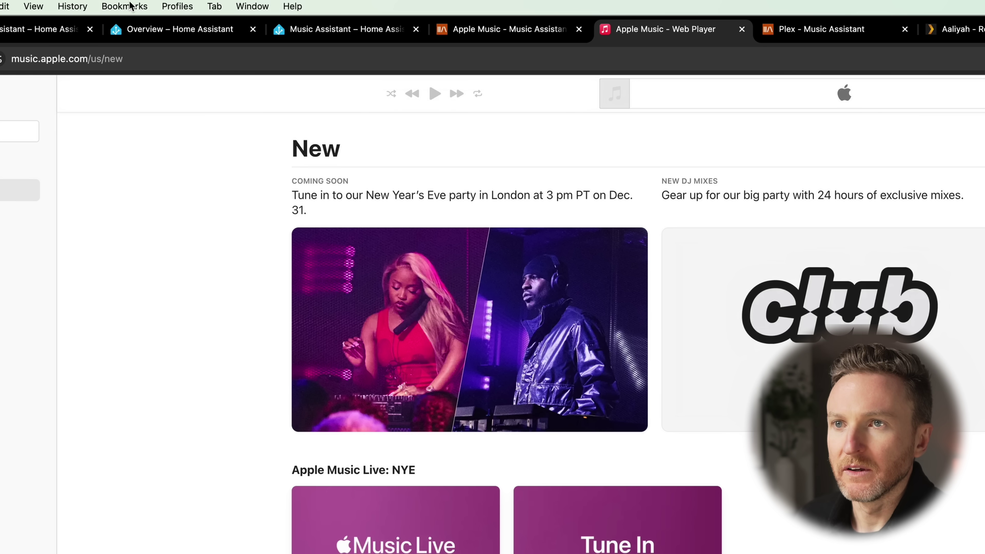
left_click(34, 6)
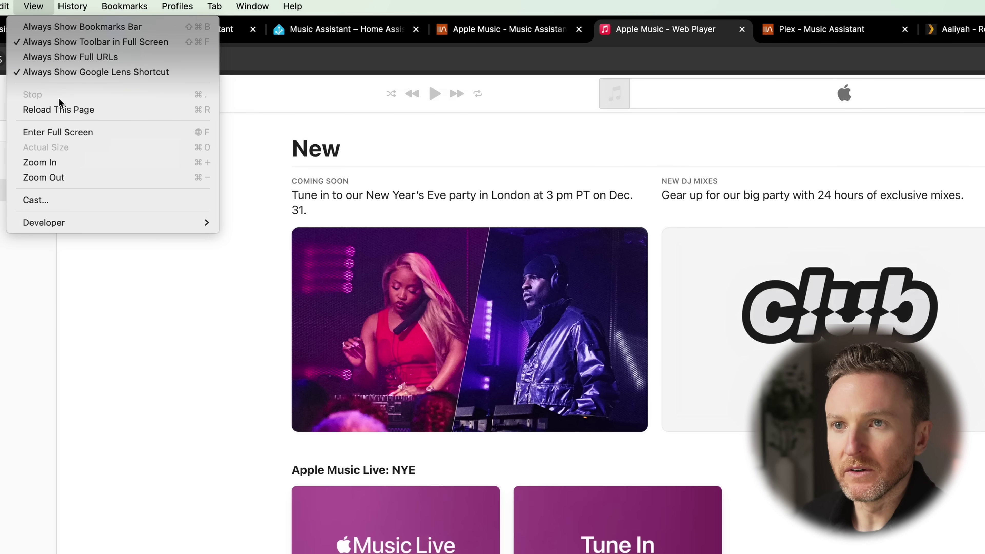
mouse_move(83, 225)
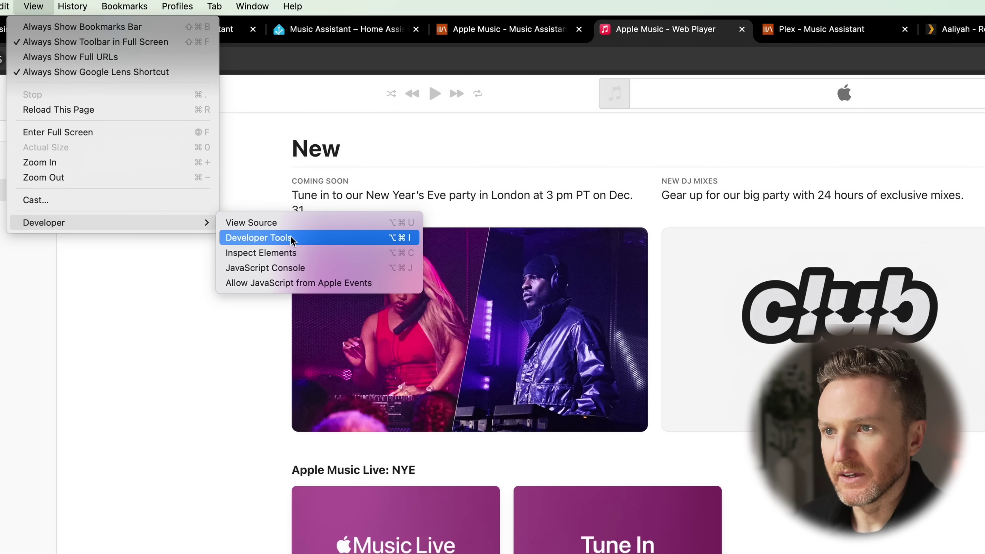
left_click(271, 237)
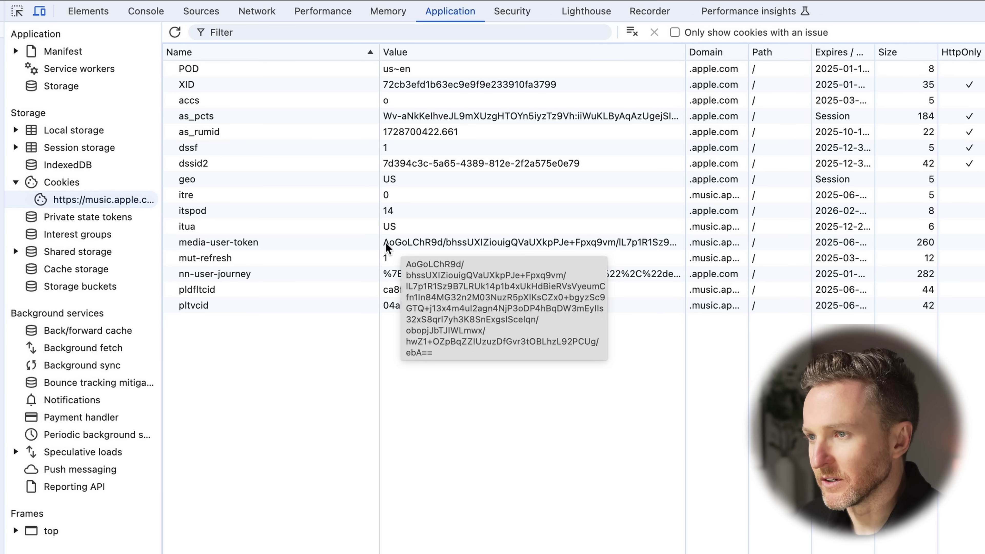
left_click(307, 243)
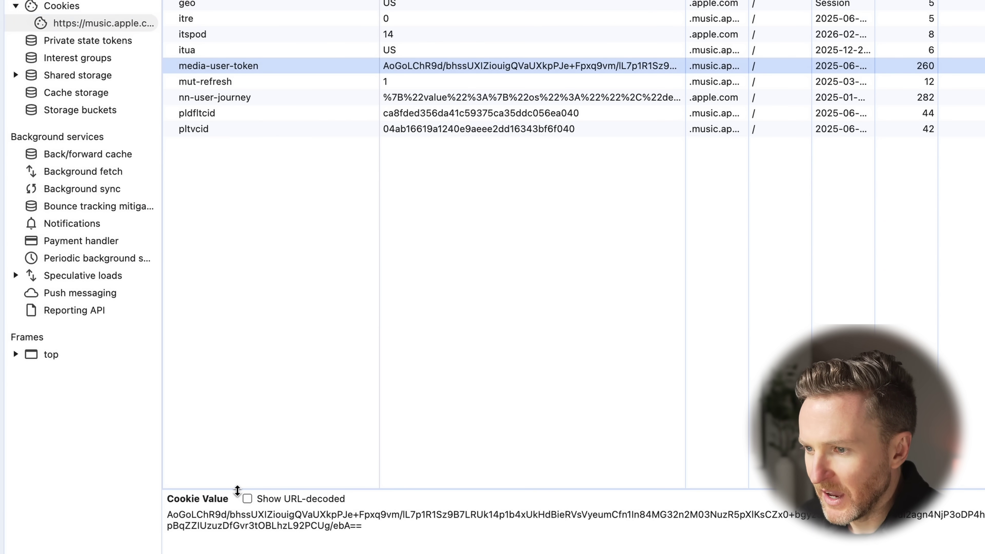
triple_click(255, 517)
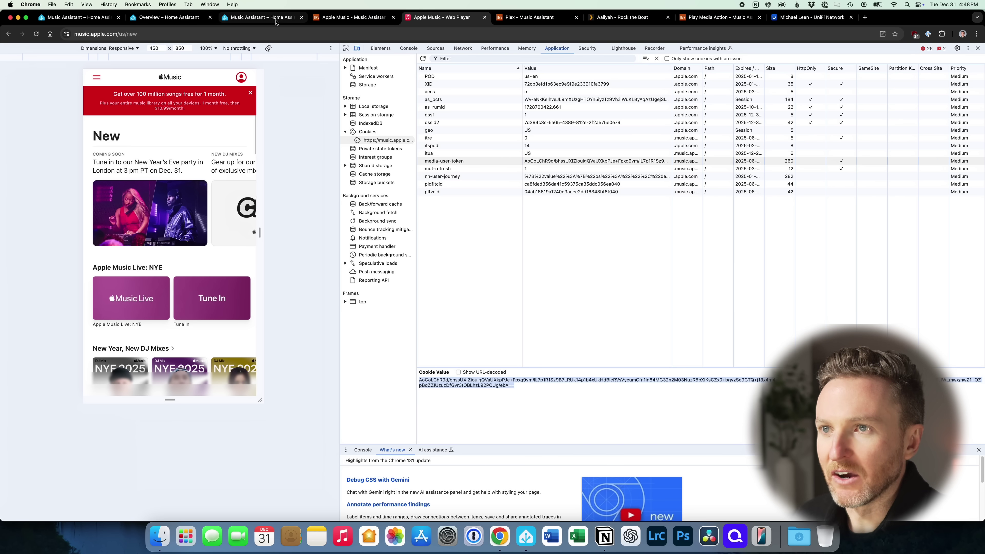
Paste the music user token into the Apple Music provider setup in Music Assistant and save the provider.
left_click(267, 18)
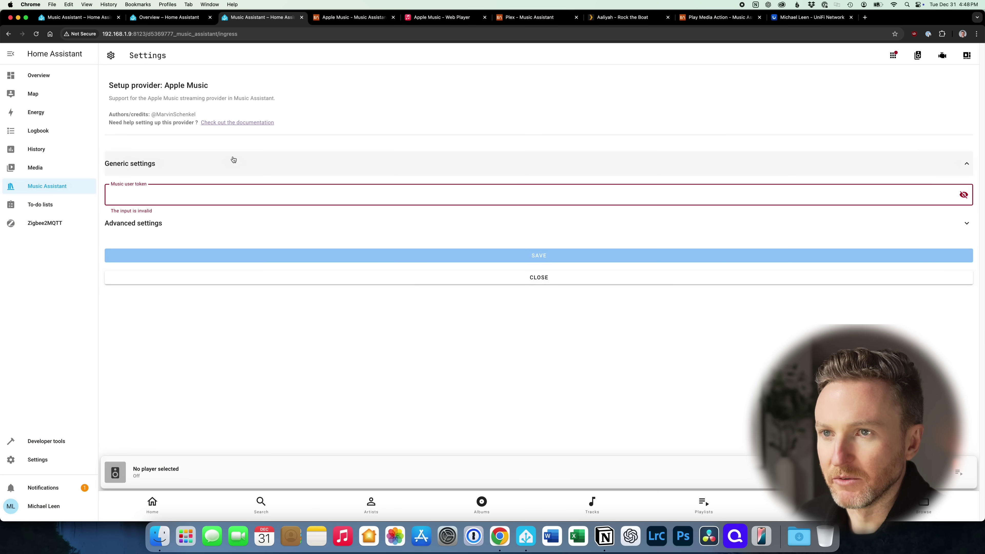
left_click(203, 192)
key("super+v")
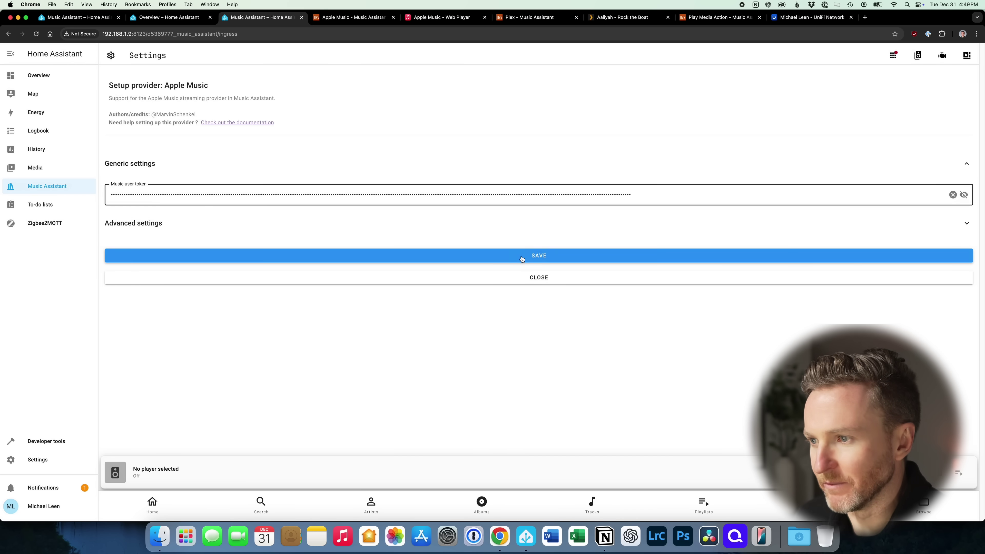
left_click(532, 259)
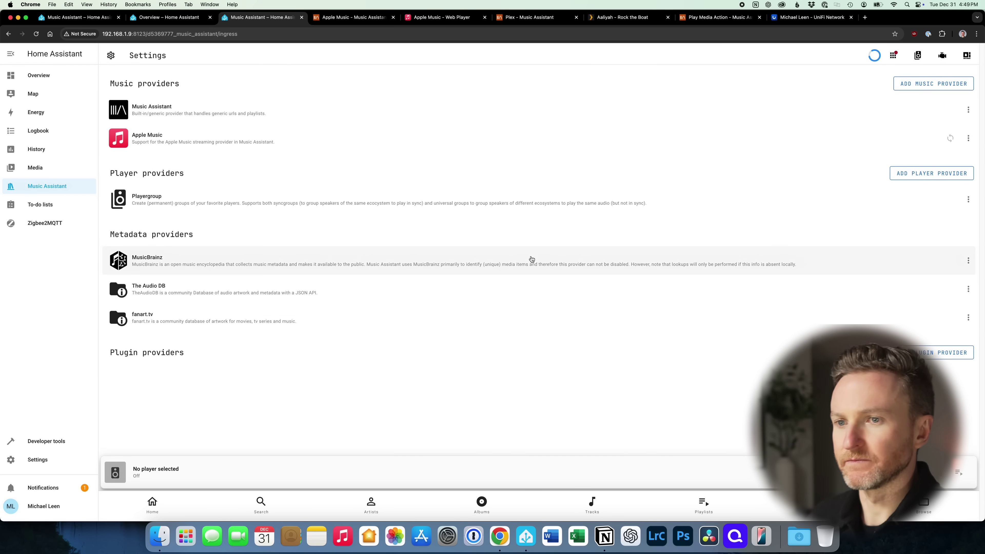
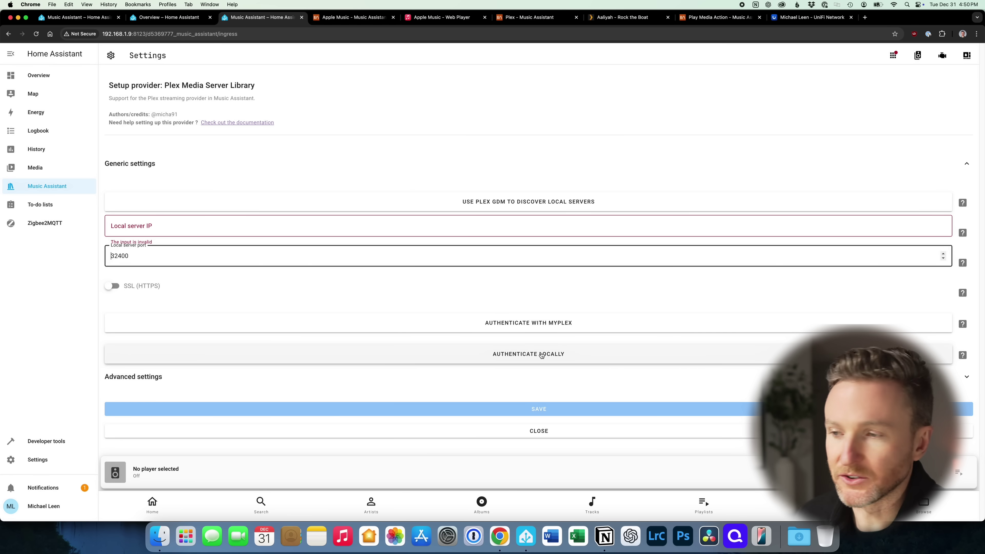
Switch to Plex and examine the network setting listing the IP addresses and networks allowed without auth.
left_click(629, 19)
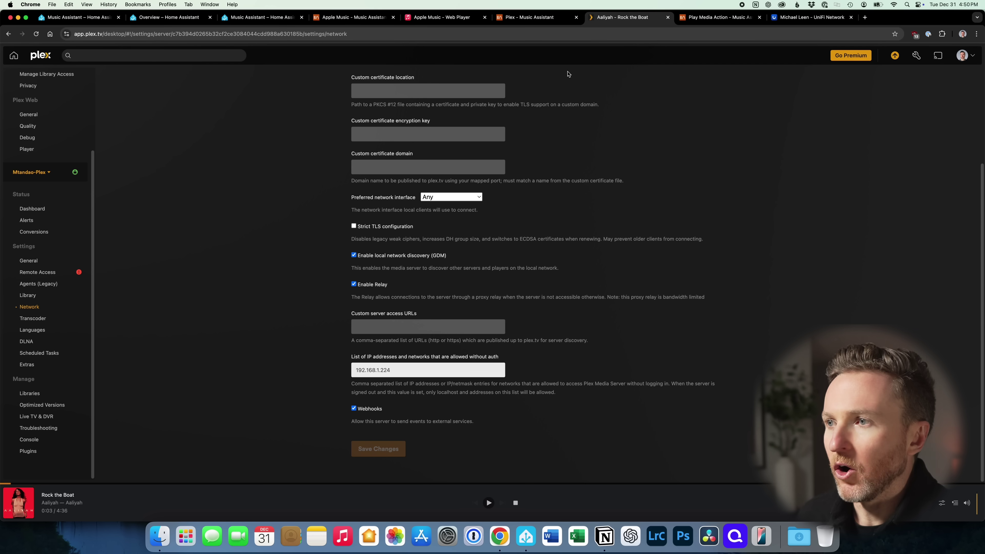
left_click(277, 144)
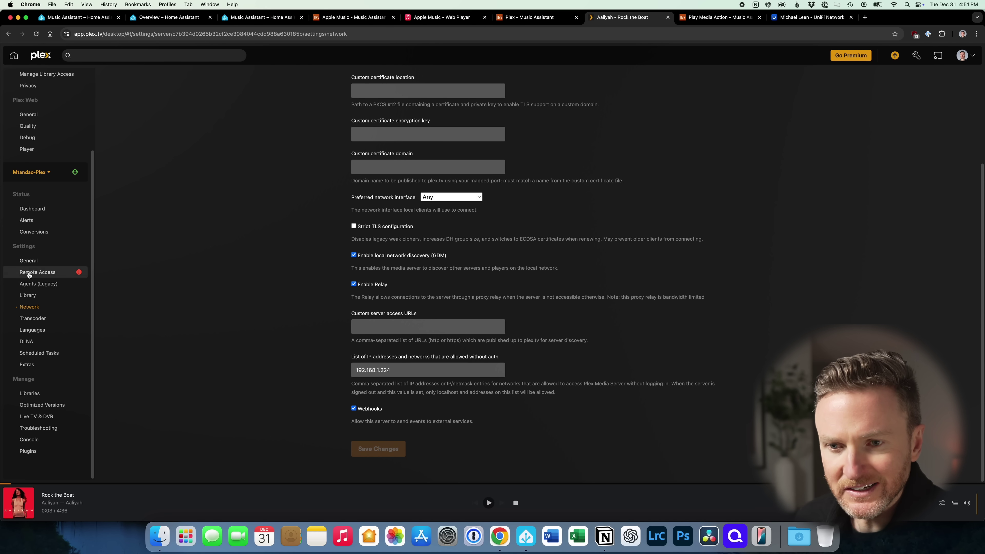
left_click_drag(351, 357, 491, 358)
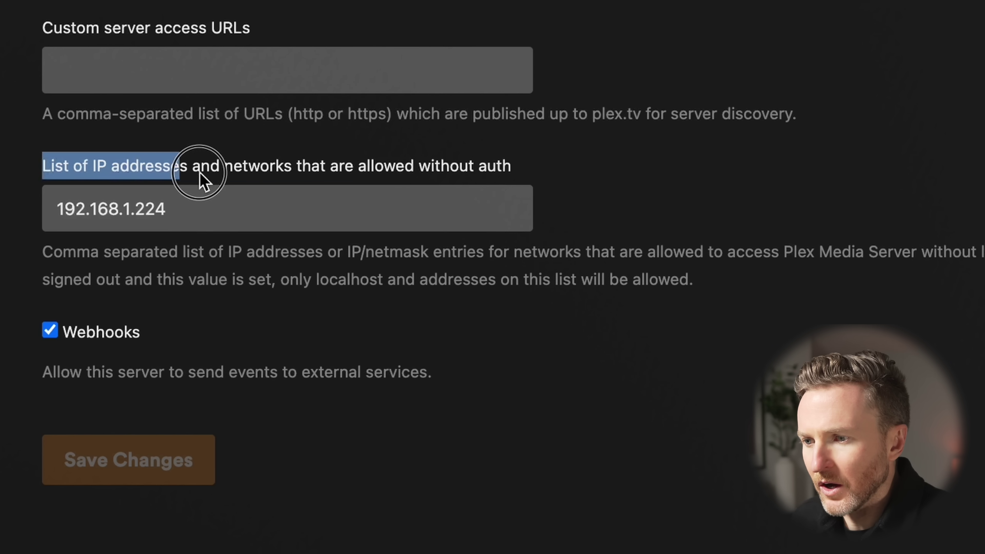
left_click_drag(486, 167, 516, 168)
left_click(537, 171)
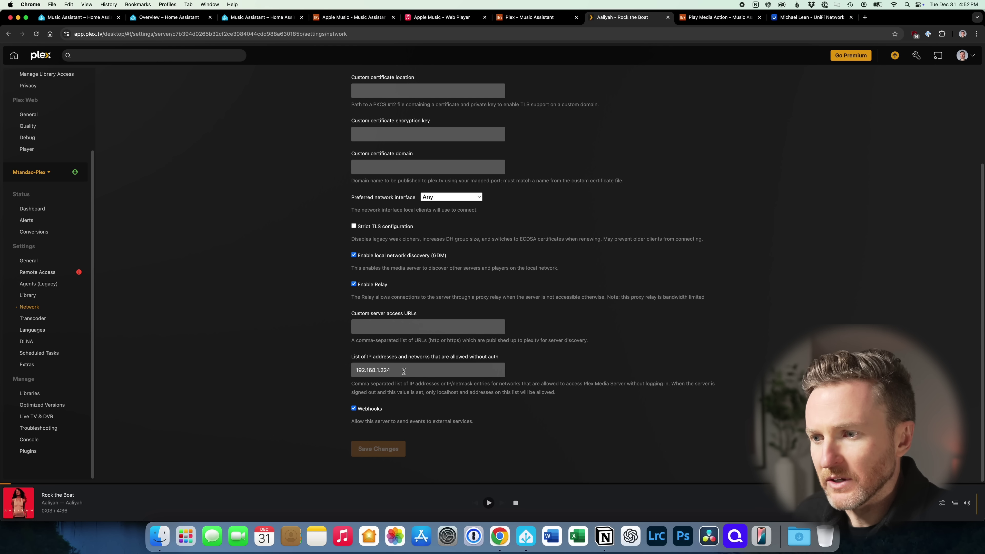
Add 192.168.1.9 to the Plex list of IP addresses allowed without auth and save the changes.
left_click(421, 207)
type(",")
type("192.168.1.9")
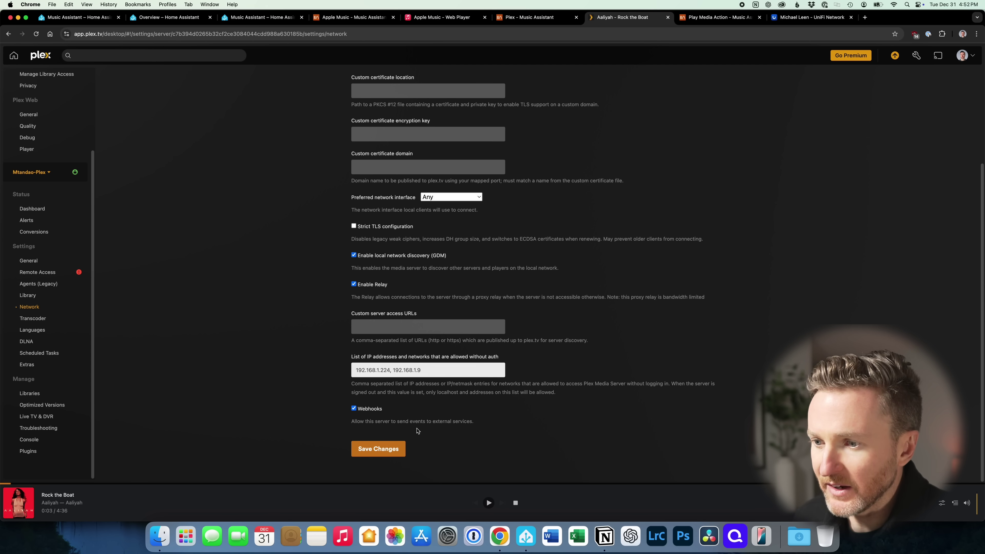
left_click(385, 449)
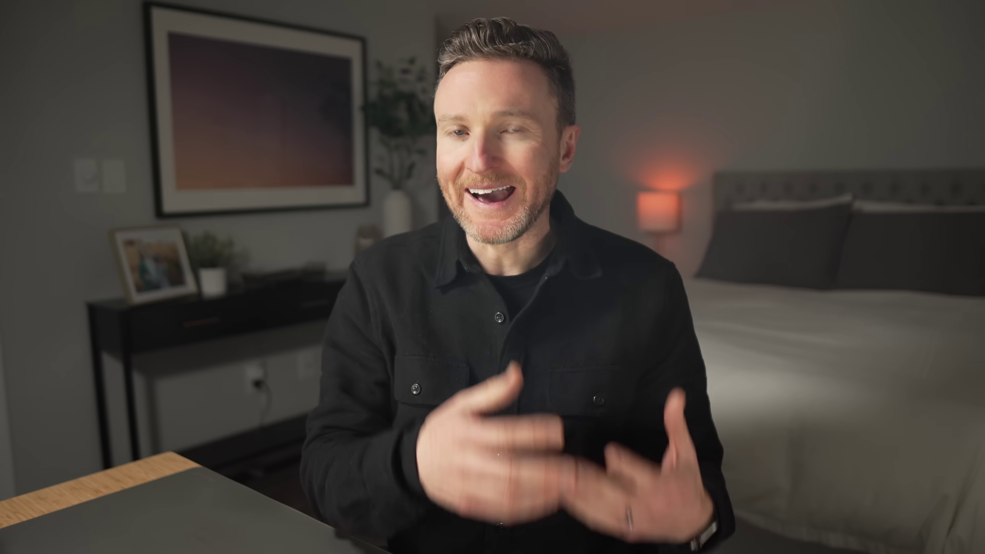
In Music Assistant, set up and save the Home Assistant plugin provider required by the Home Assistant MediaPlayers provider.
left_click(925, 174)
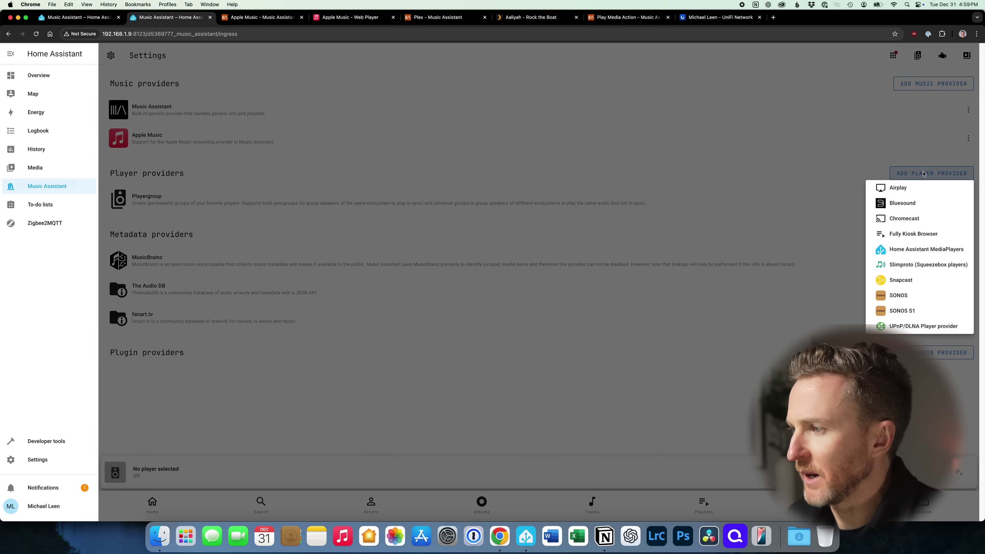
left_click(928, 249)
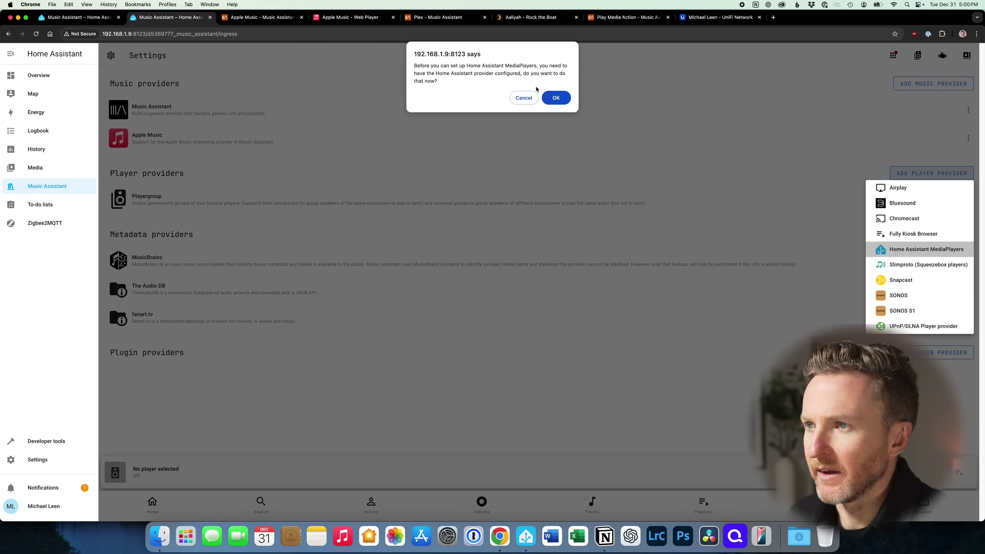
left_click(555, 97)
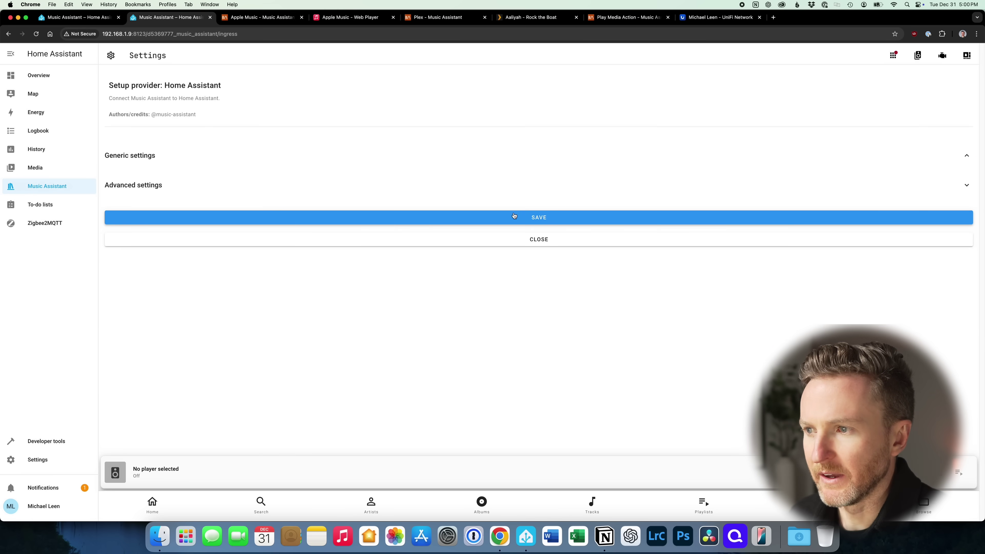
left_click(523, 219)
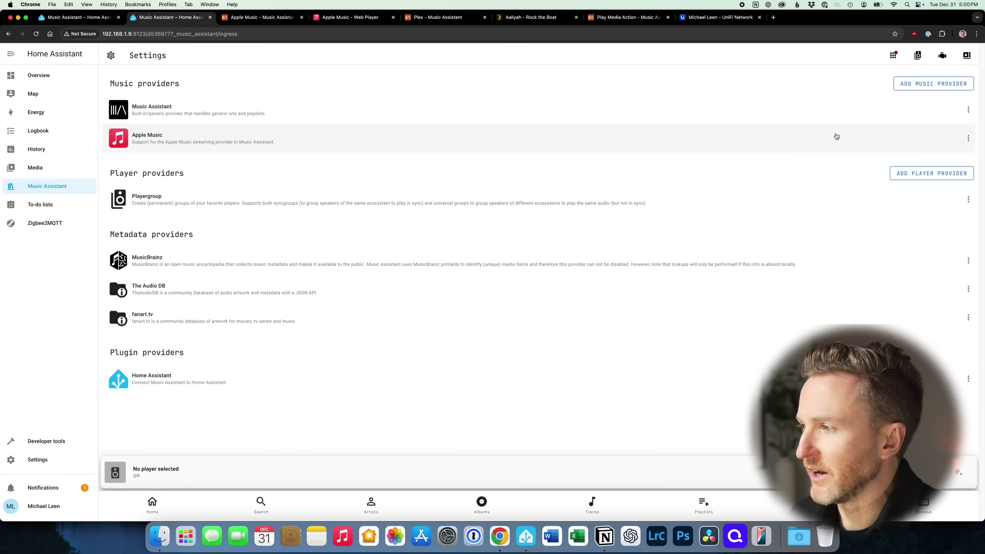
Add the Home Assistant MediaPlayers provider with the Sonos Beam, One Basement Bedroom, Move and One Kids Bedroom entities, and save it.
left_click(932, 173)
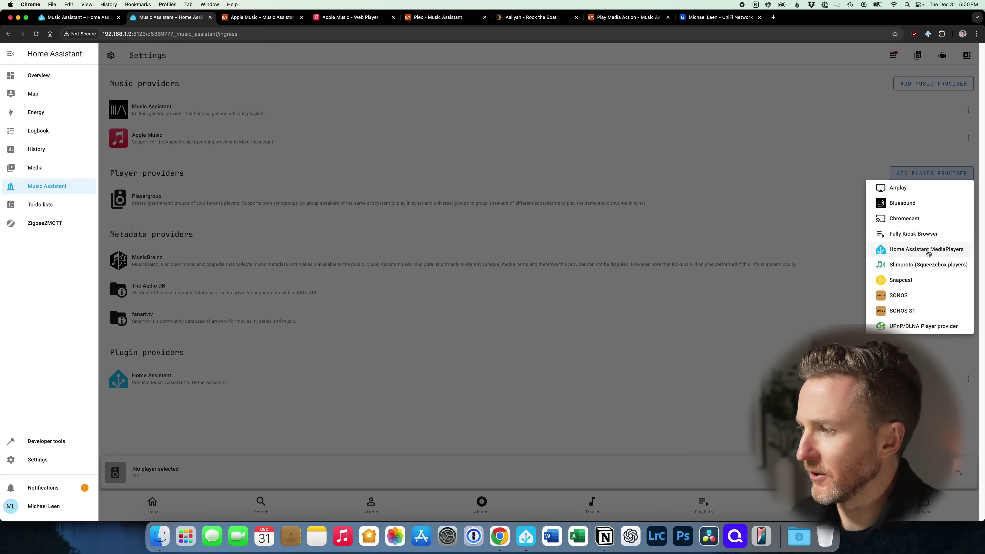
left_click(929, 251)
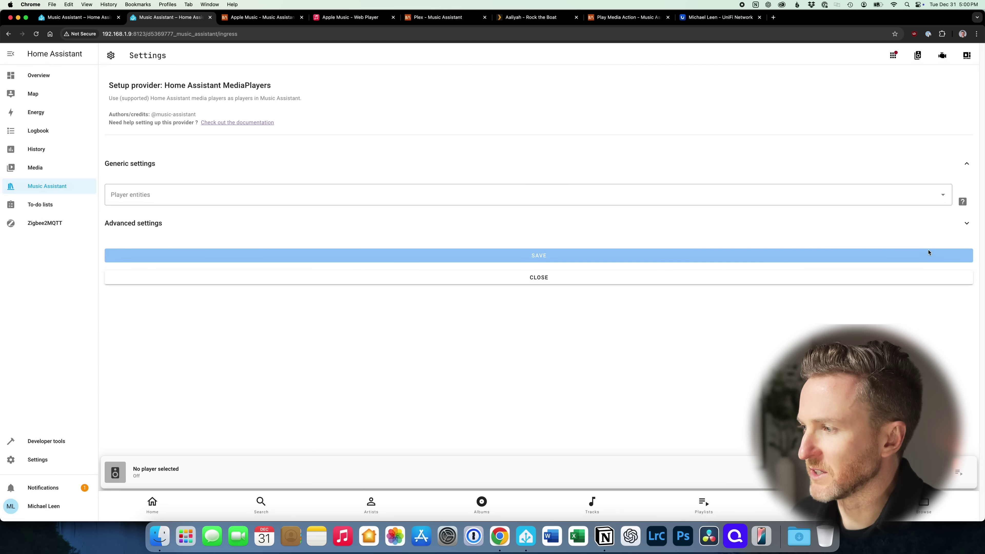
left_click(259, 196)
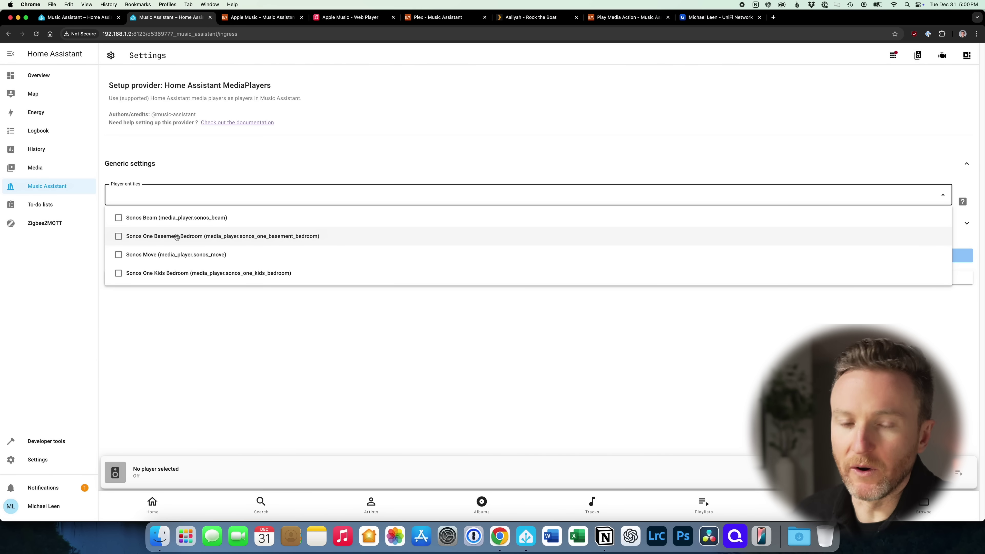
left_click(118, 218)
left_click(118, 236)
left_click(118, 254)
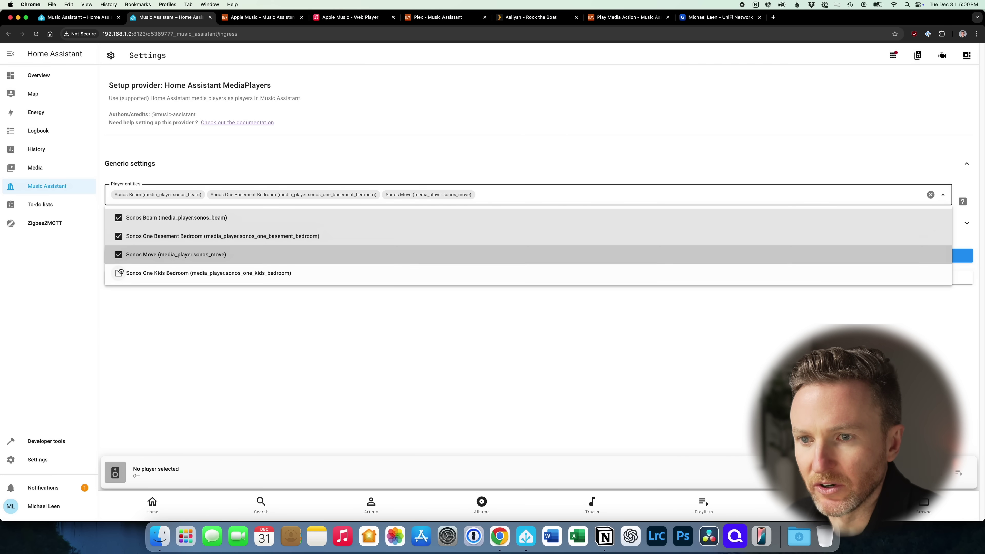
left_click(119, 273)
left_click(528, 356)
left_click(558, 259)
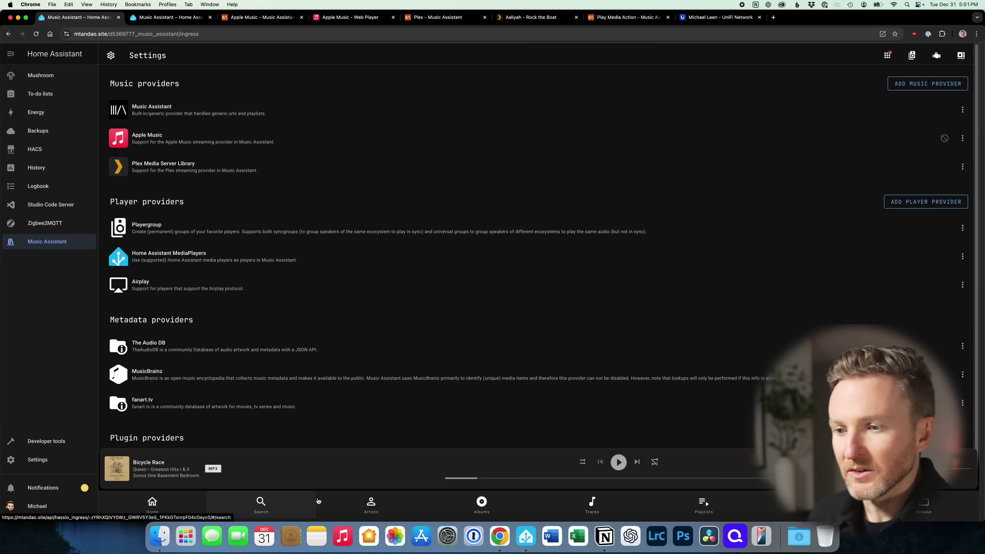
Browse the artists, albums and tracks in the Music Assistant library.
left_click(381, 507)
left_click(487, 510)
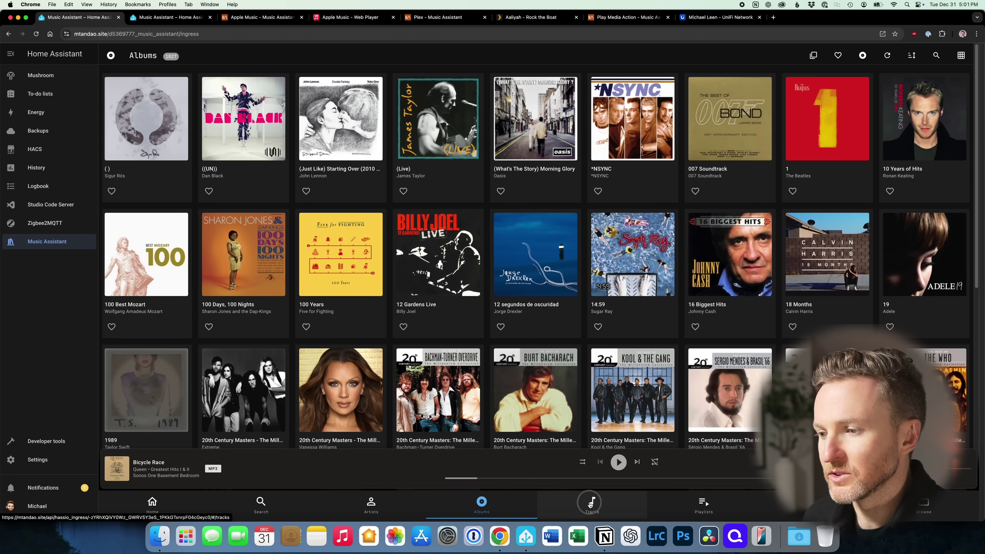
left_click(592, 505)
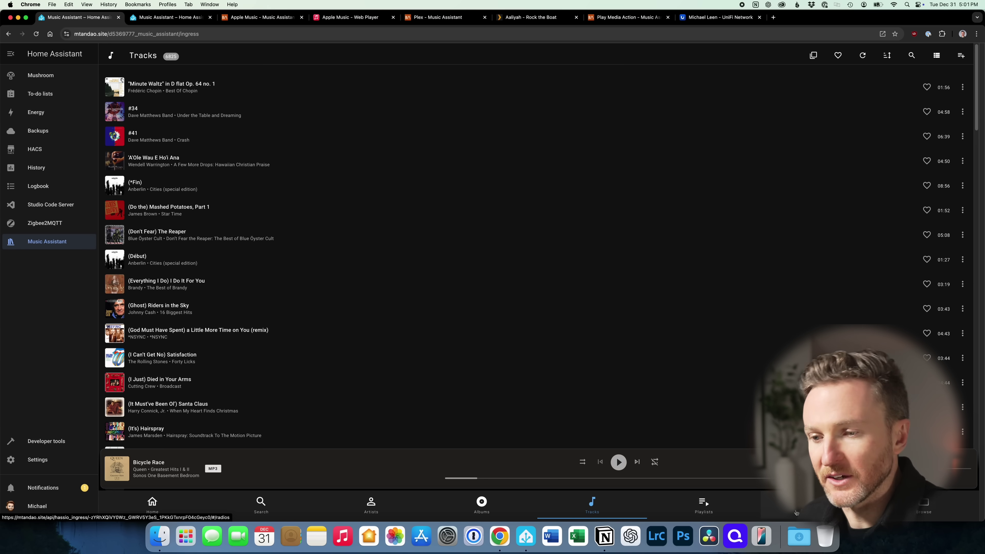
Search Music Assistant for "bohemian" and play Queen's Bohemian Rhapsody from the library result.
left_click(263, 502)
left_click(232, 81)
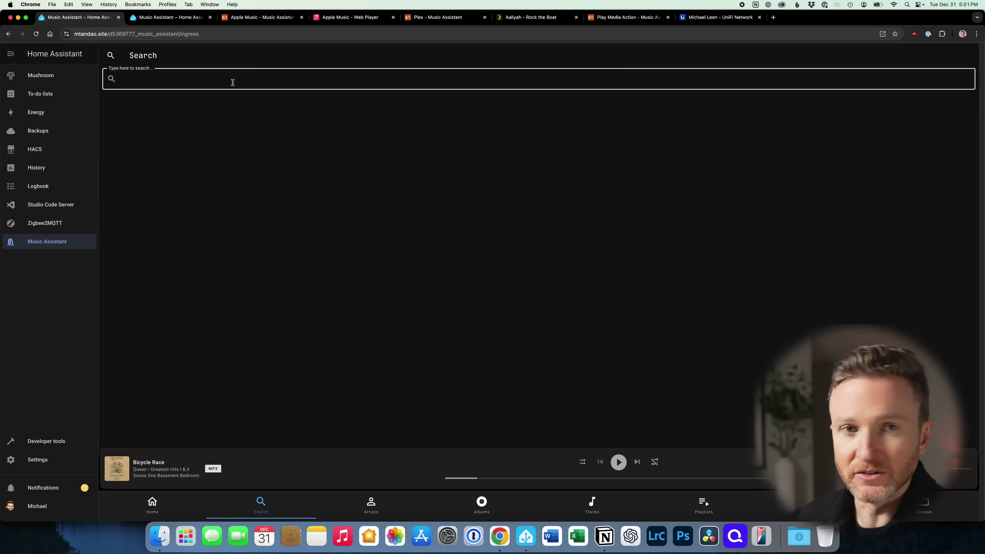
type("bohemian")
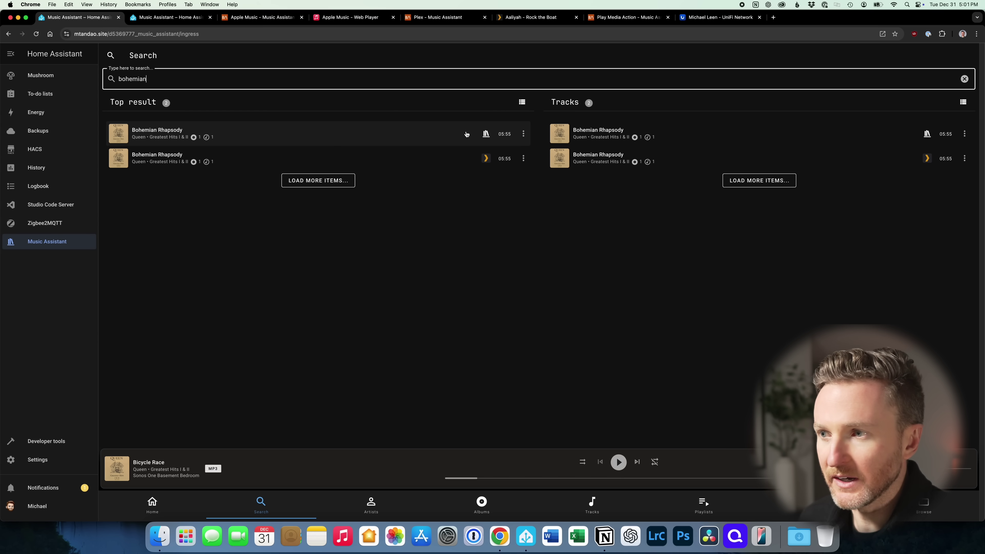
left_click(524, 134)
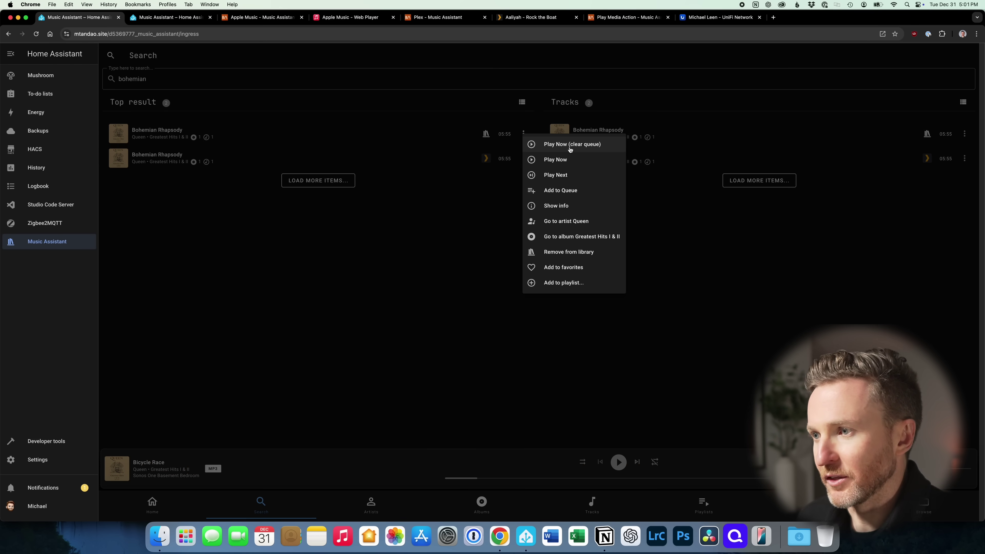
left_click(419, 220)
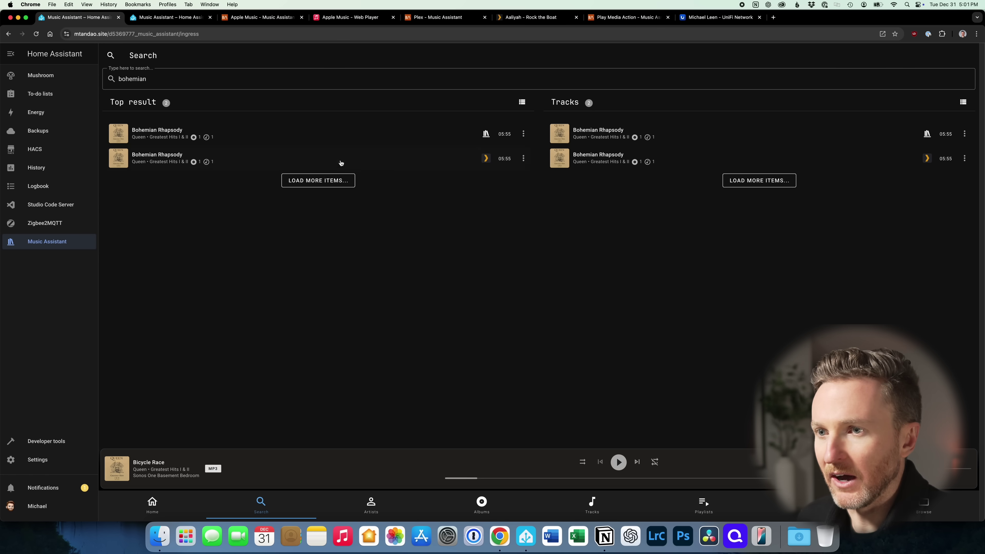
left_click(336, 140)
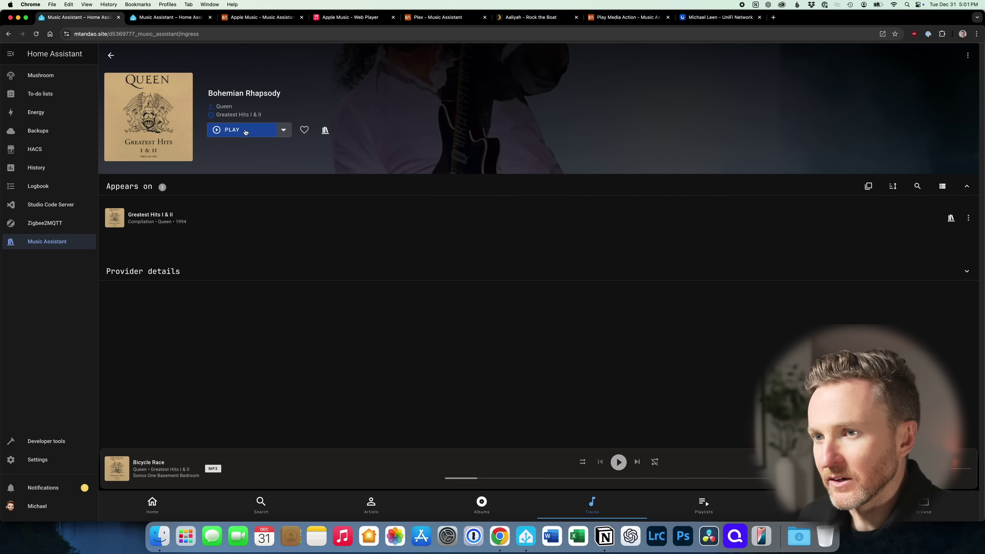
left_click(217, 132)
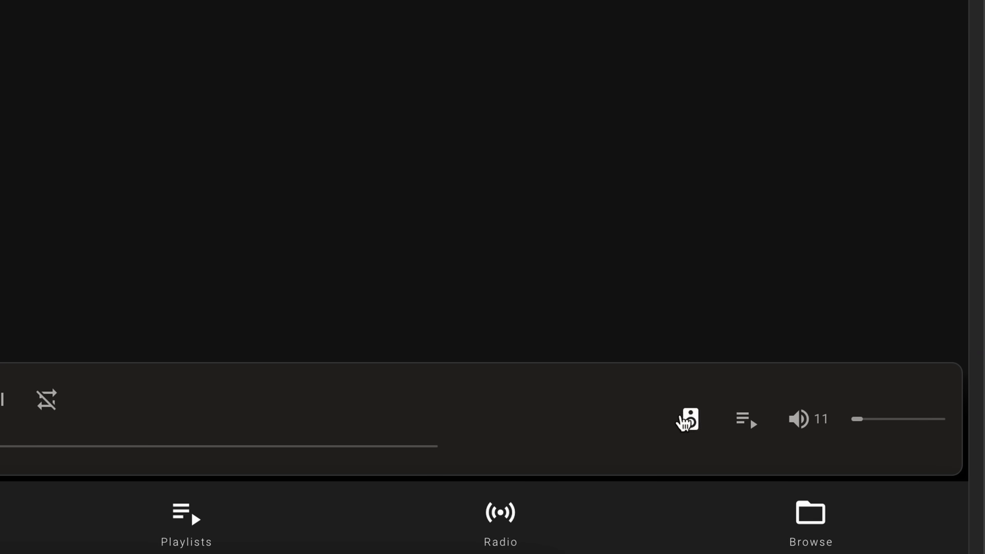
Try grouping the Sonos Beam with the Sonos One Basement Bedroom player, and remove it from the group again.
left_click(881, 468)
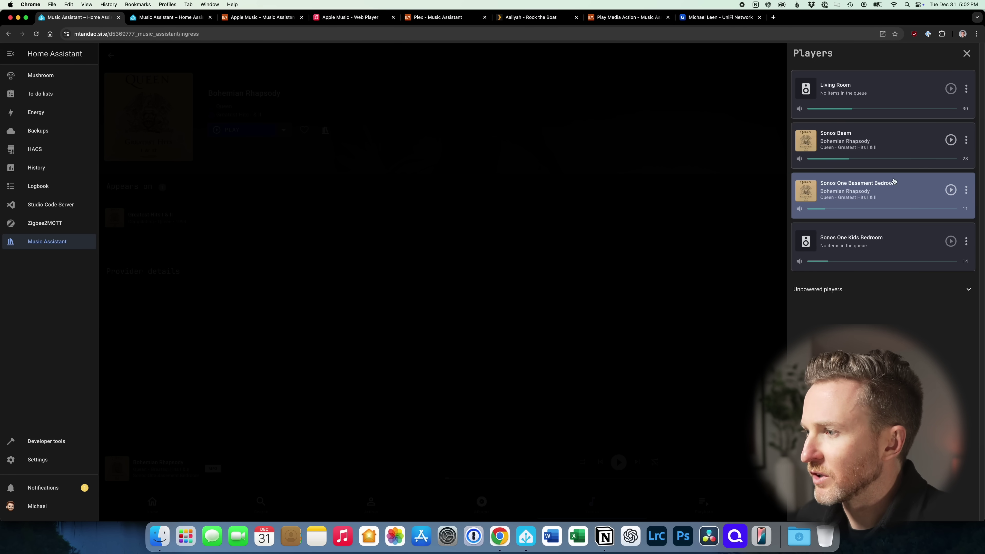
left_click(900, 202)
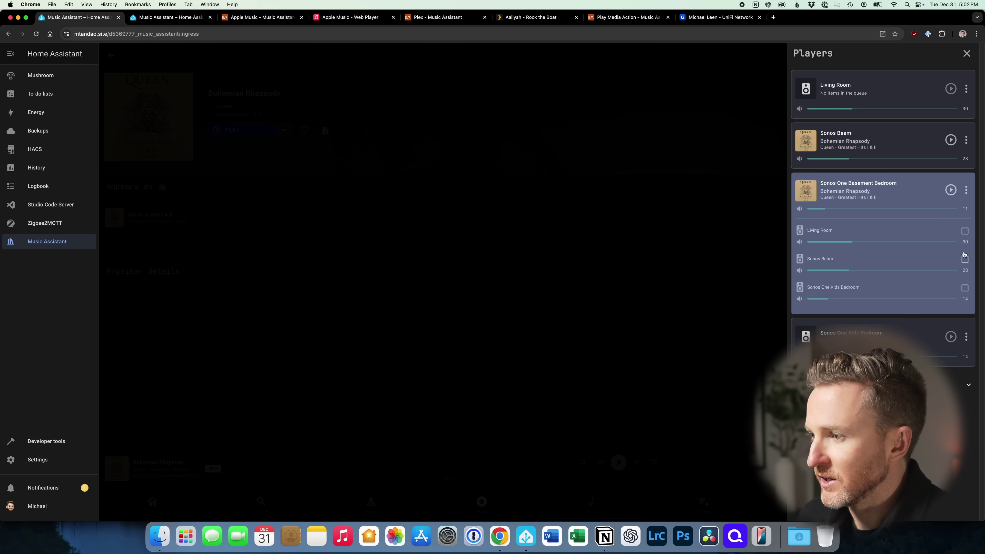
left_click(964, 260)
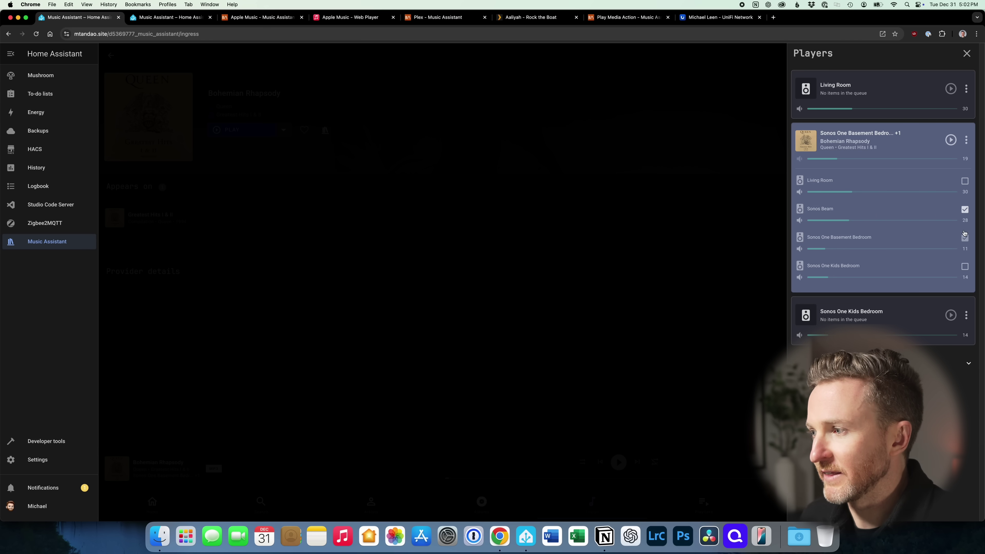
left_click(965, 209)
Synchronize the Sonos One Basement Bedroom player with the Sonos Beam through its player options.
left_click(966, 140)
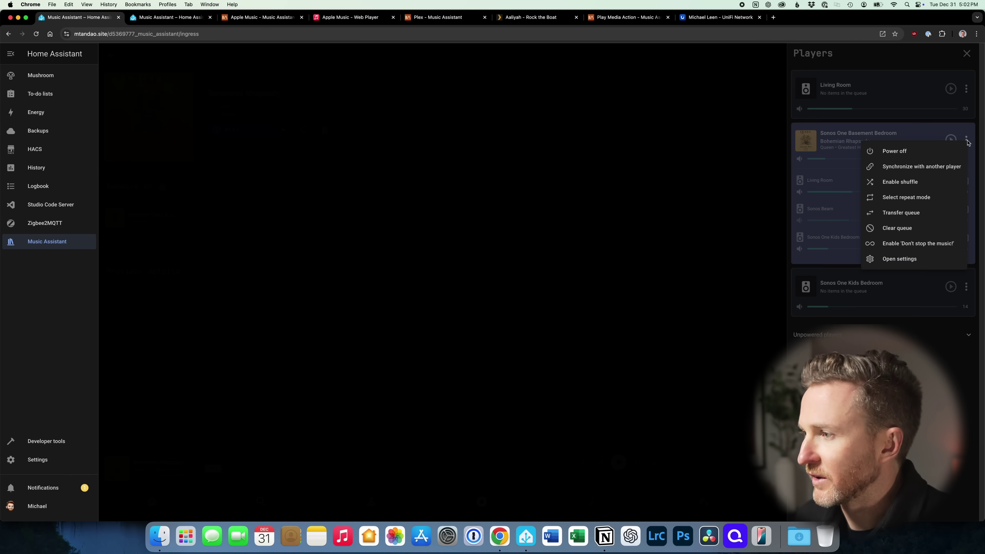
left_click(903, 168)
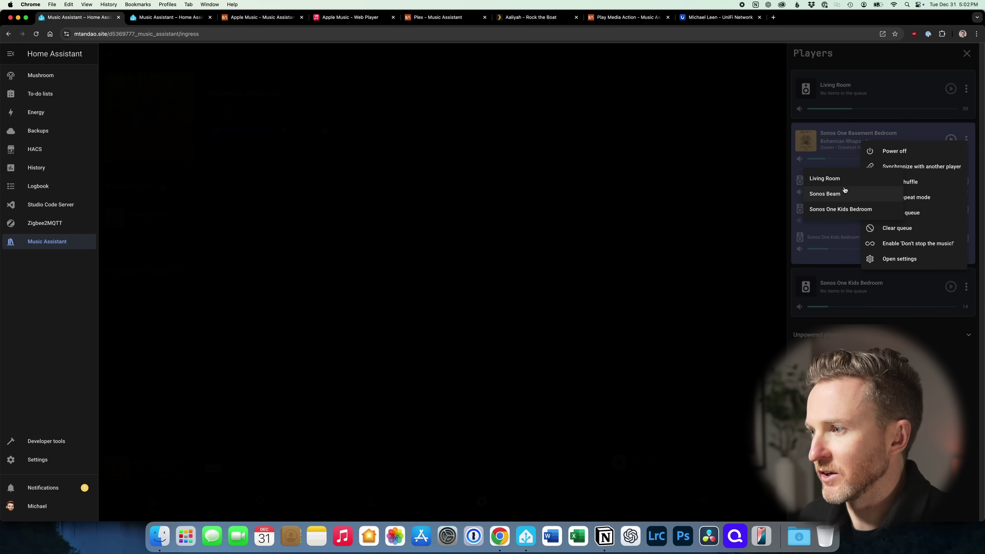
left_click(840, 195)
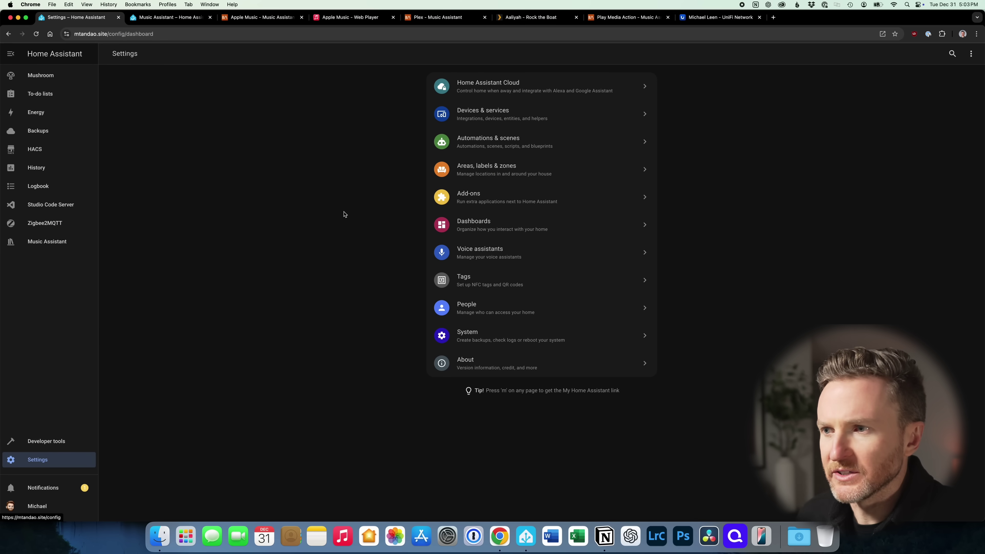
Open the Music Assistant Test Automation in Home Assistant and examine its motion sensor trigger.
left_click(479, 148)
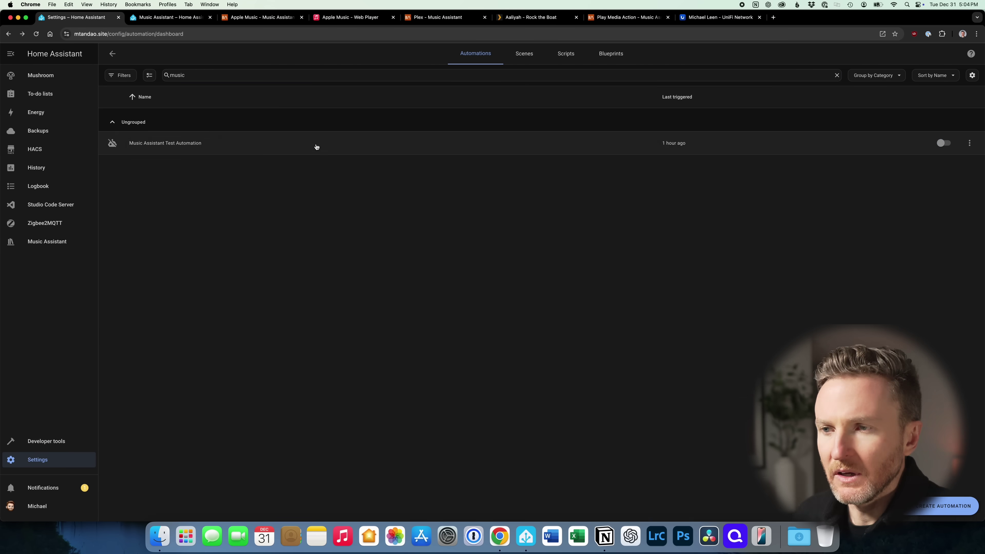
left_click(315, 147)
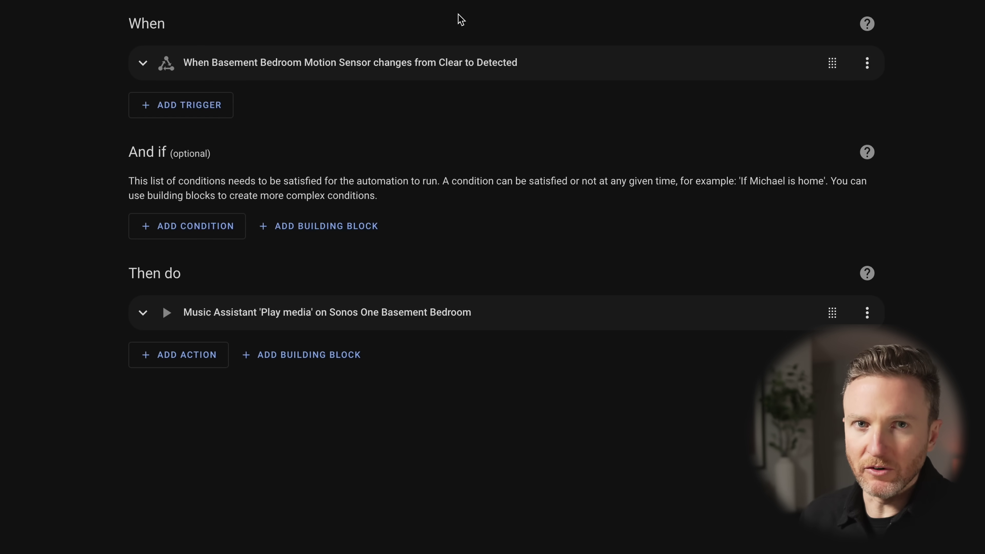
left_click(154, 68)
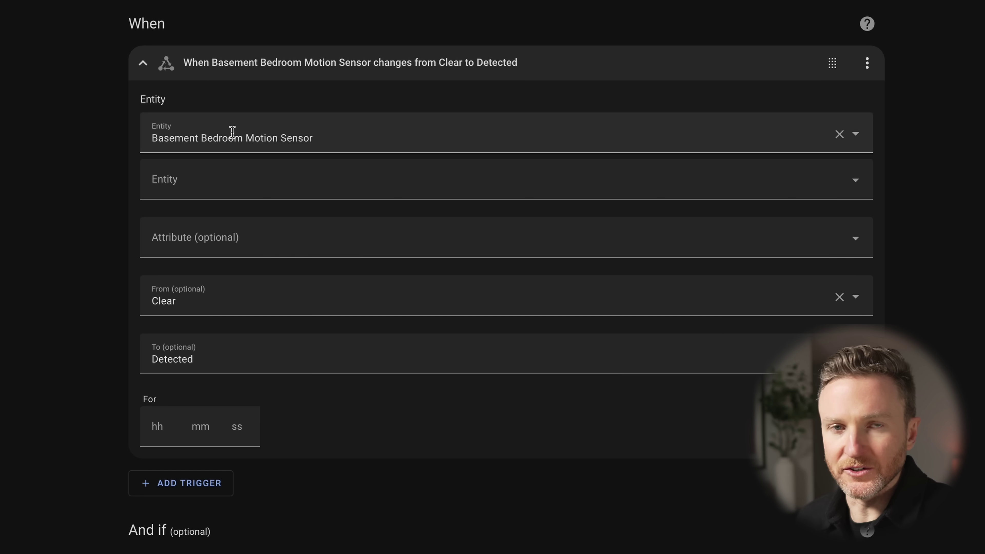
left_click(147, 69)
Examine the targets, media ID and media type of the automation's Music Assistant 'Play media' action.
left_click(144, 321)
scroll(190, 312, "down", 5)
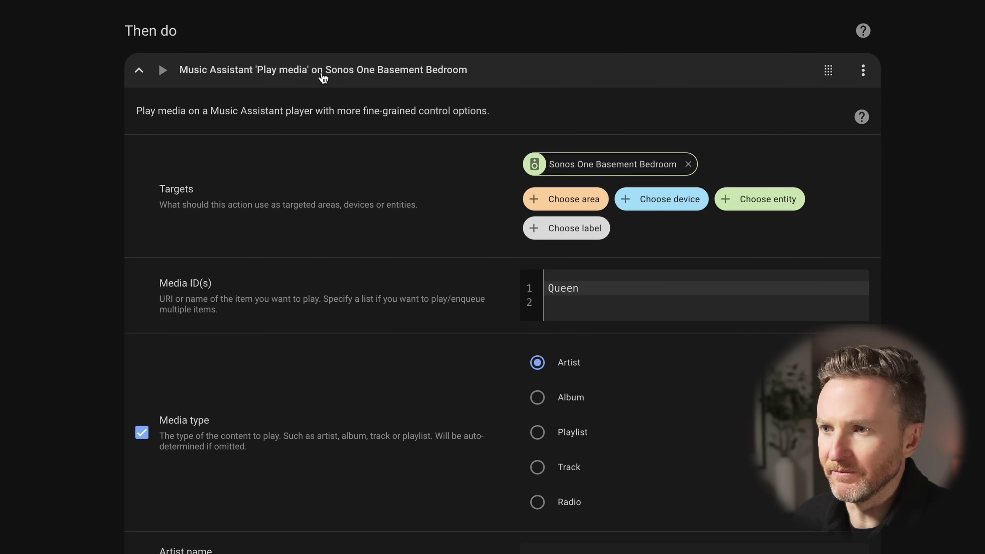
scroll(323, 78, "down", 2)
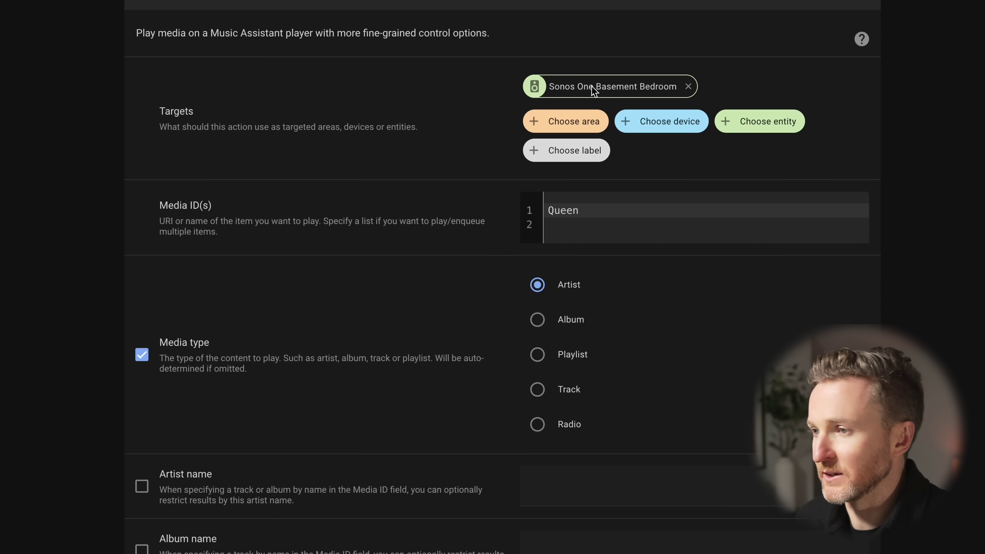
scroll(590, 109, "down", 1)
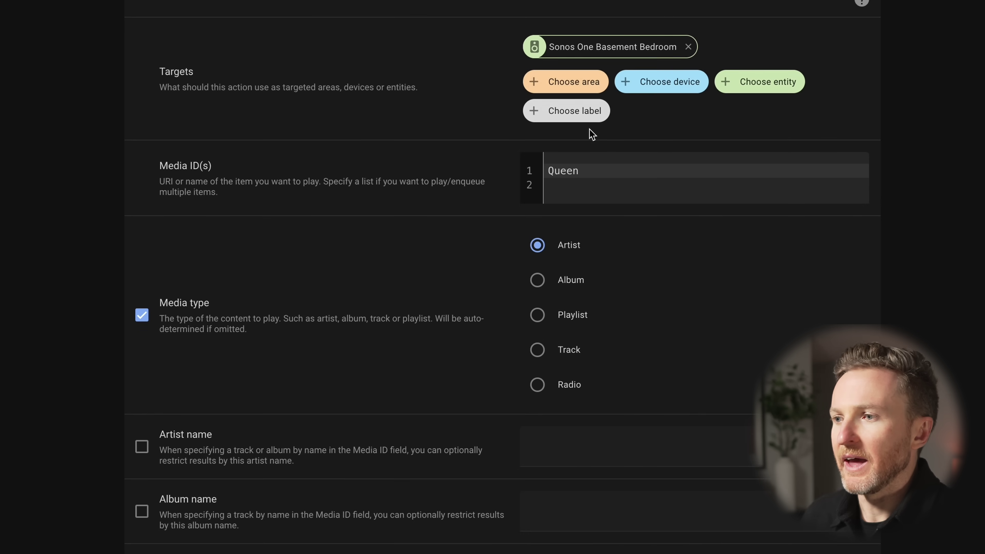
scroll(274, 246, "down", 1)
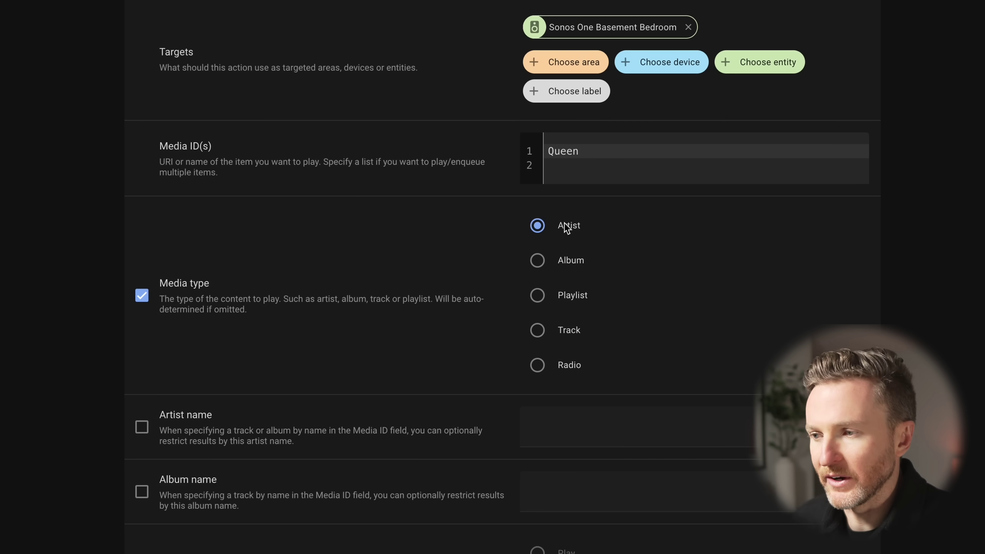
scroll(582, 278, "up", 1)
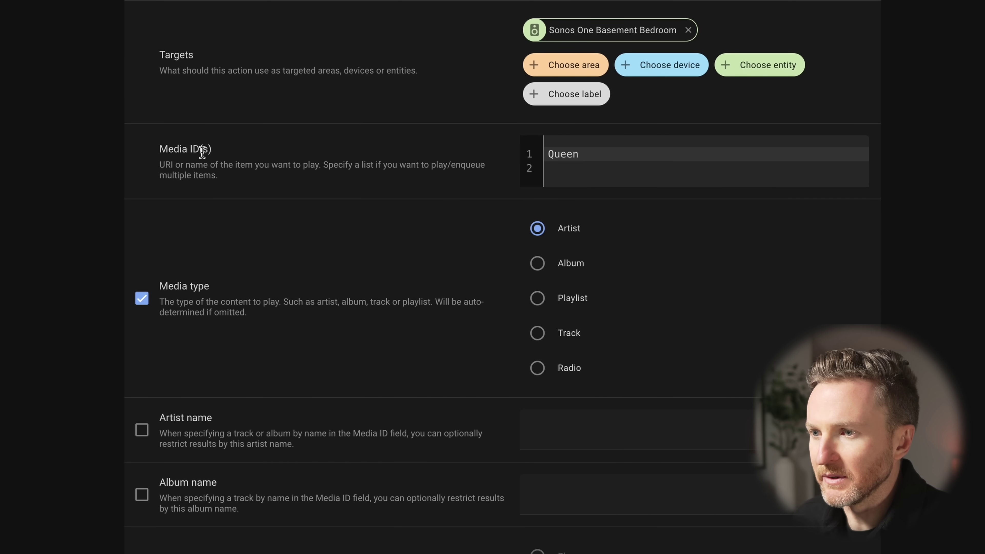
double_click(573, 154)
left_click(596, 154)
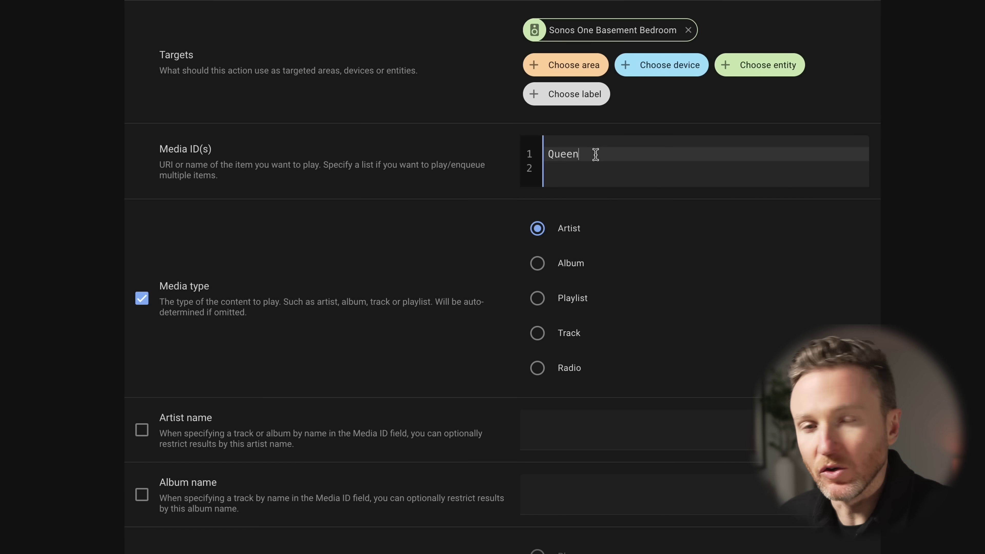
scroll(595, 154, "down", 2)
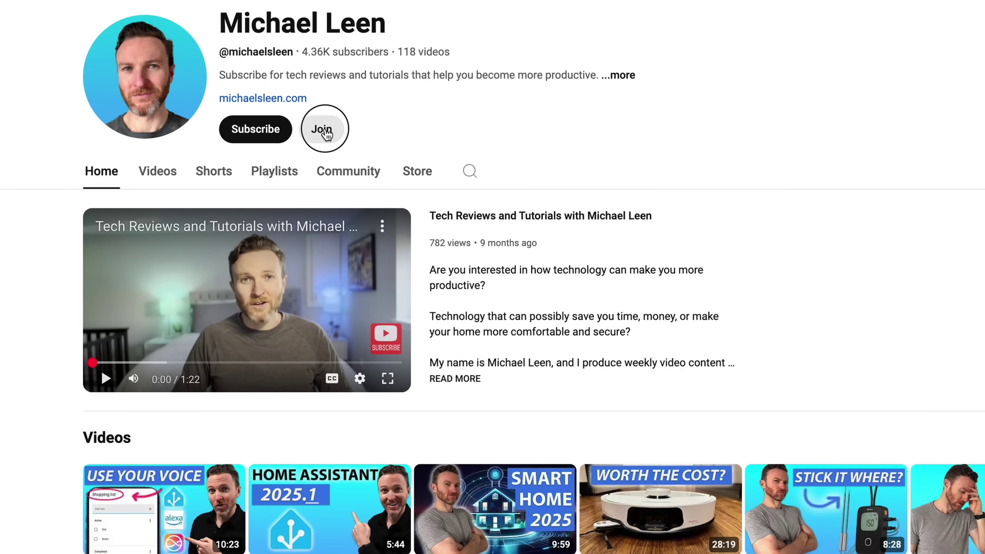
Open the YouTube channel's membership offer to examine its tiers and perks, and browse the merch and digital downloads shop.
left_click(324, 131)
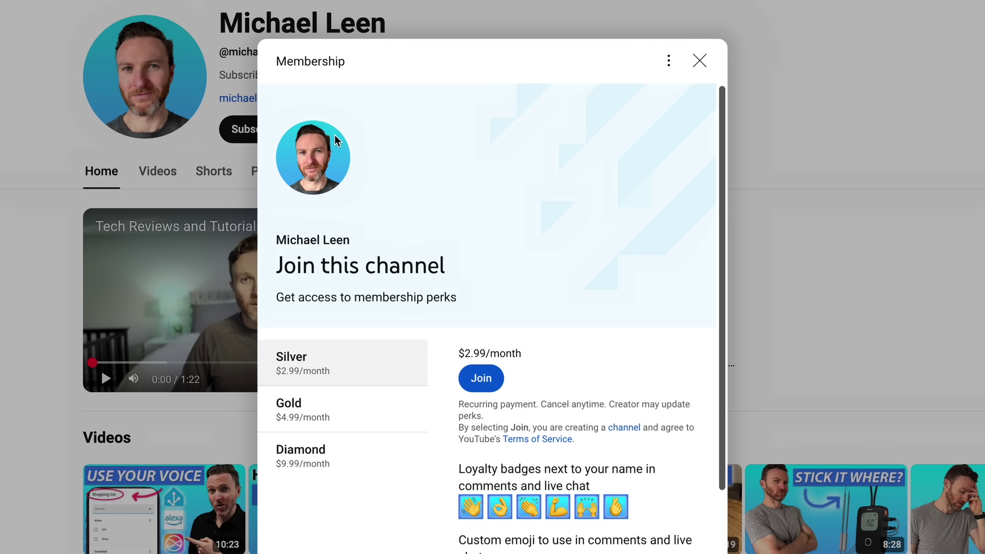
left_click_drag(725, 202, 719, 228)
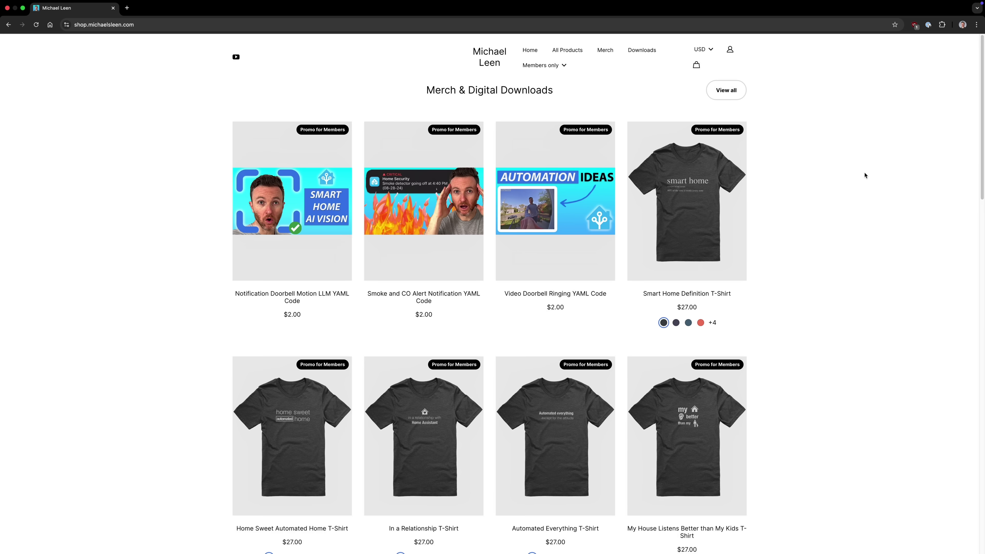
scroll(865, 176, "down", 3)
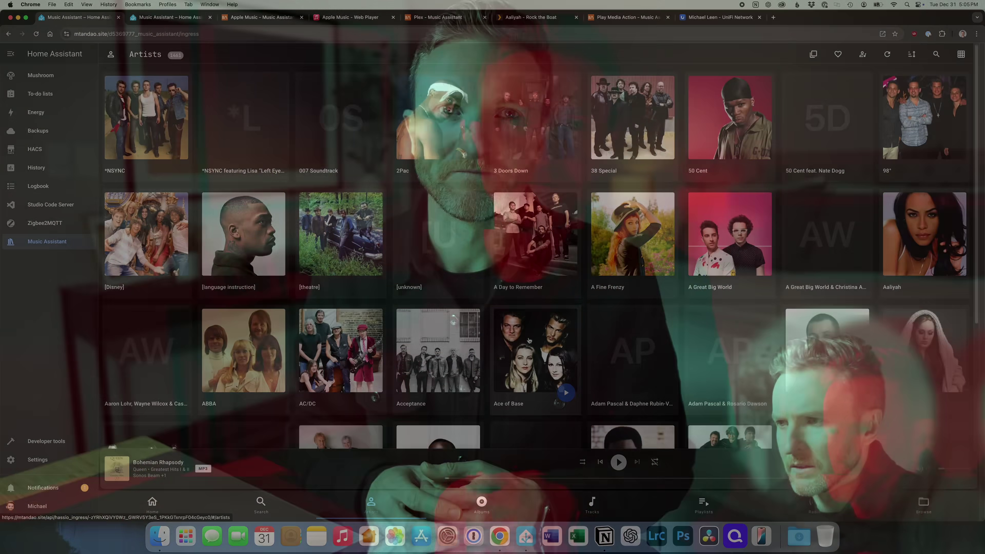
Switch to Music Assistant in Home Assistant and browse the Artists library through the names starting with A to C.
scroll(529, 341, "down", 20)
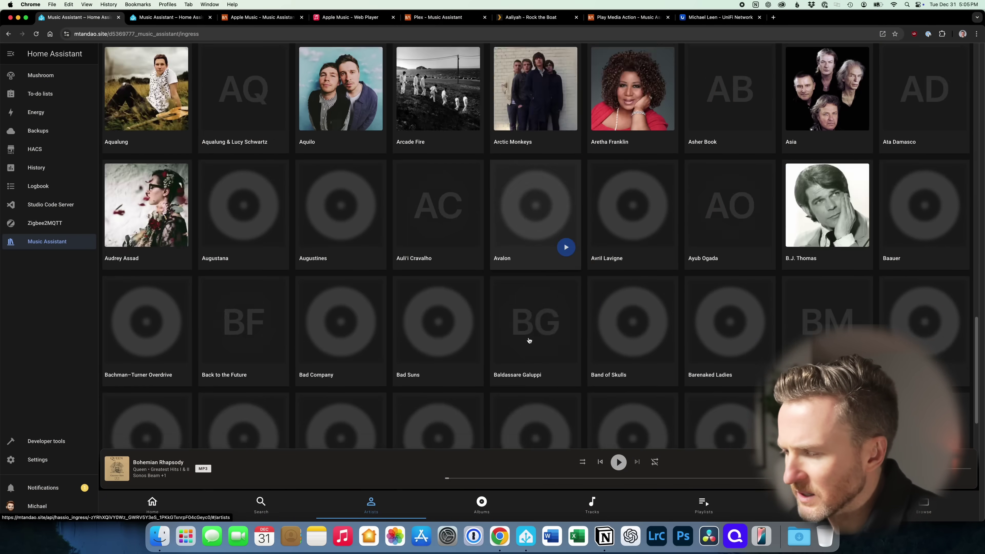
scroll(529, 341, "down", 20)
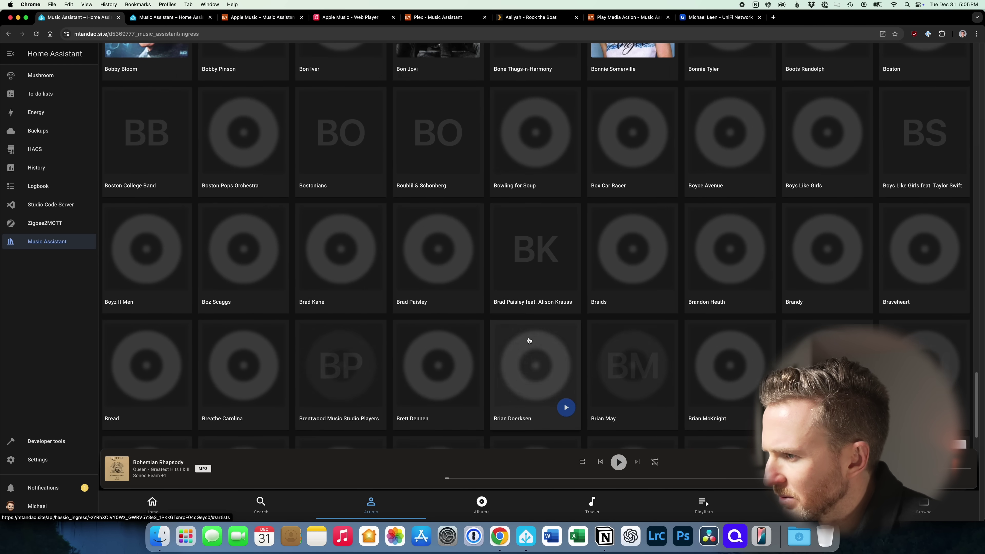
scroll(529, 341, "down", 20)
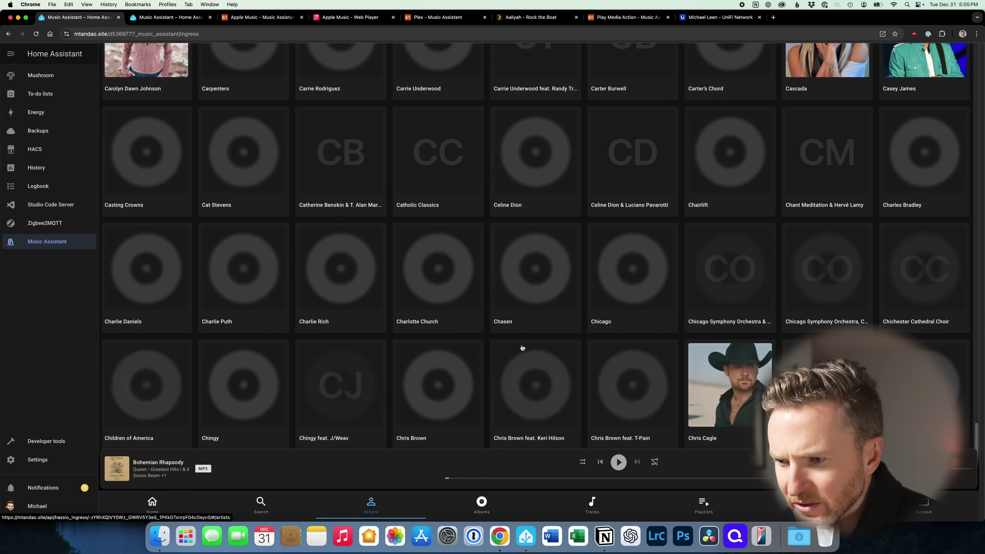
scroll(522, 347, "down", 8)
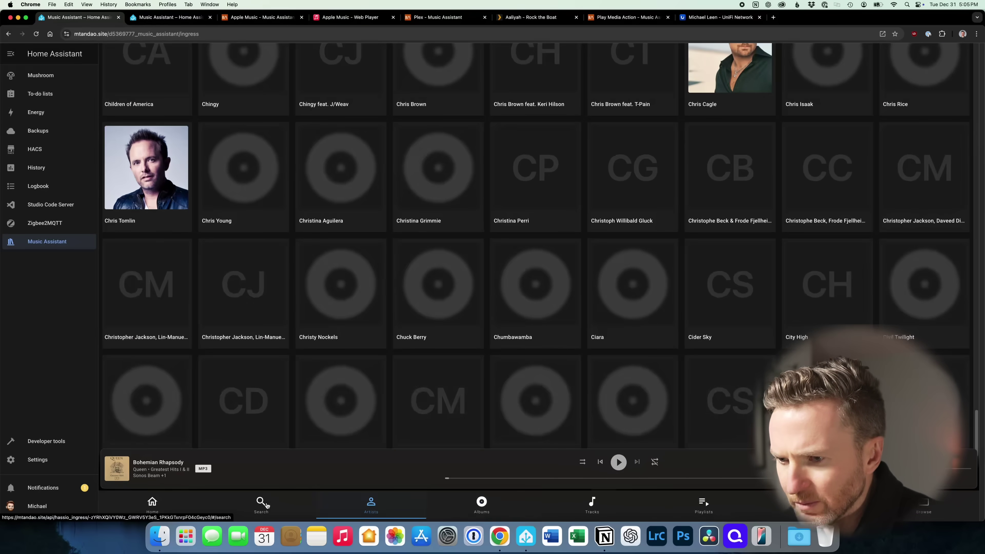